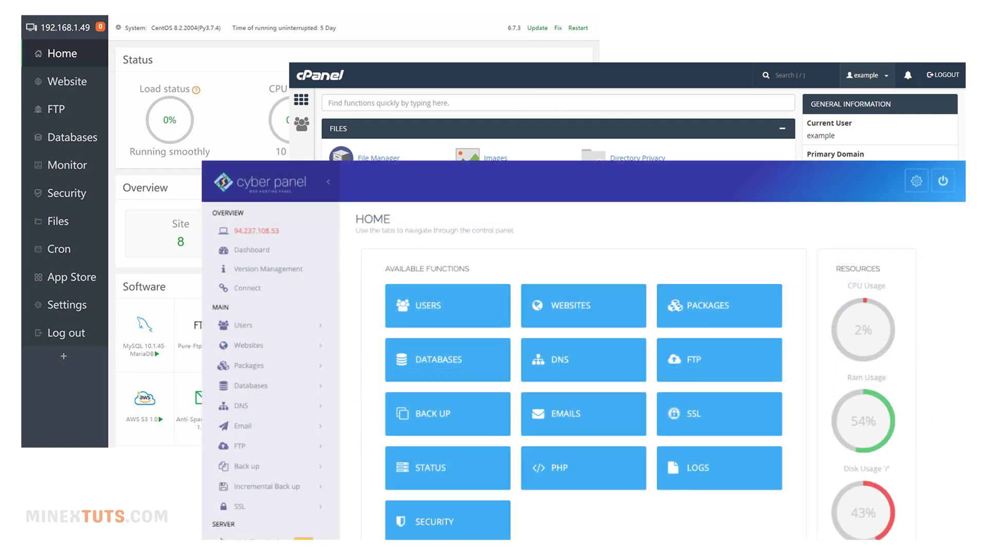
- Preview the Hestia web domains, panel users and WordPress login, then confirm the installer with y
{"action": "left_click", "coordinate": [304, 100]}
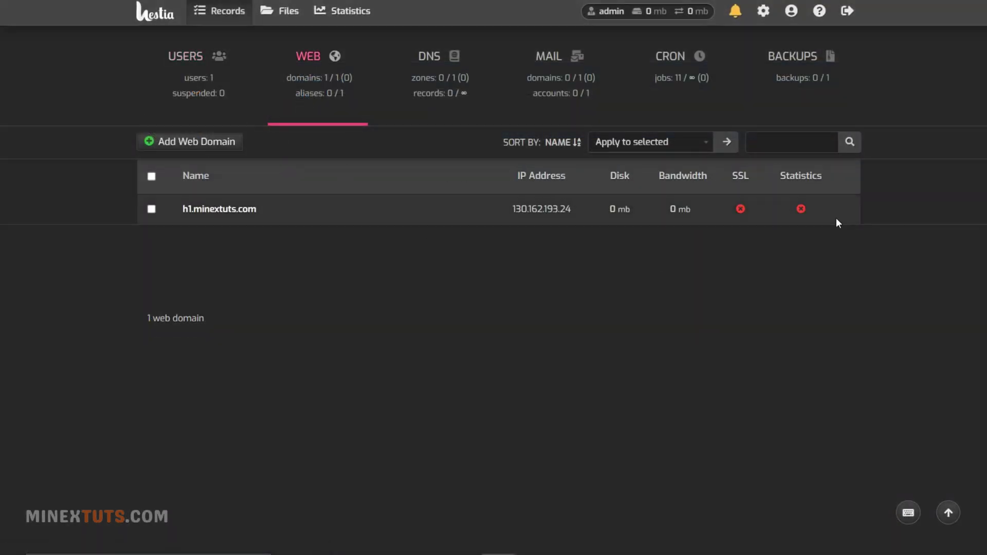
{"action": "key", "text": "1"}
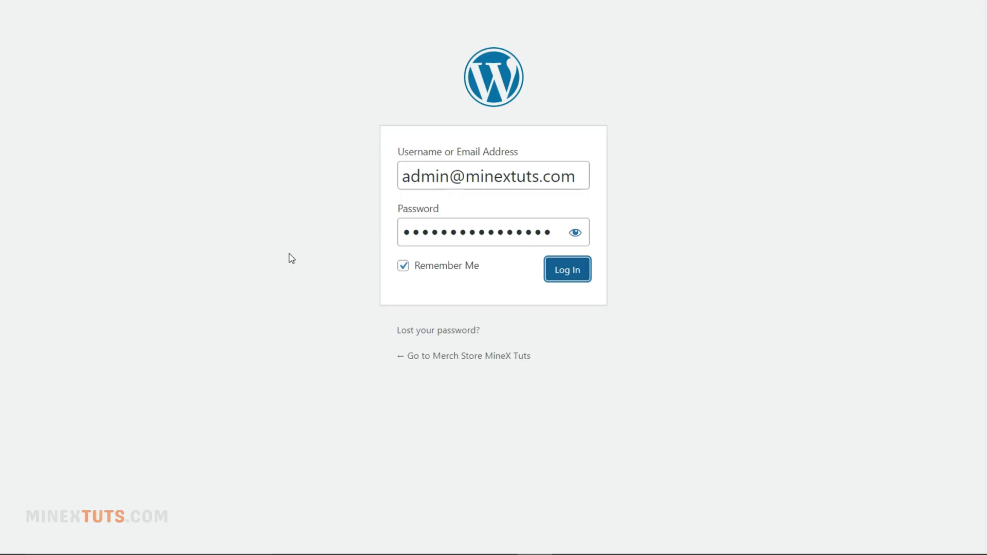
{"action": "key", "text": "Return"}
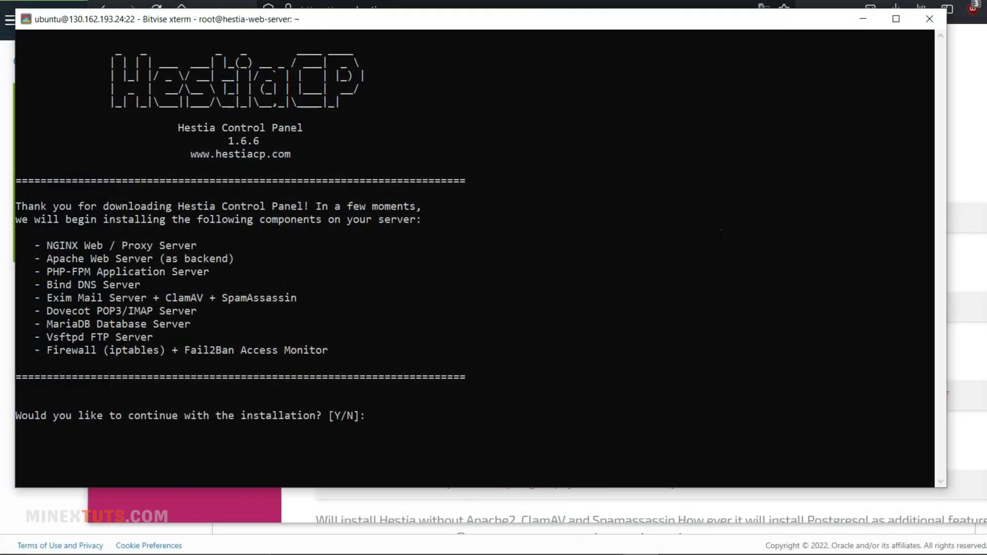
{"action": "type", "text": "y"}
{"action": "key", "text": "Return"}
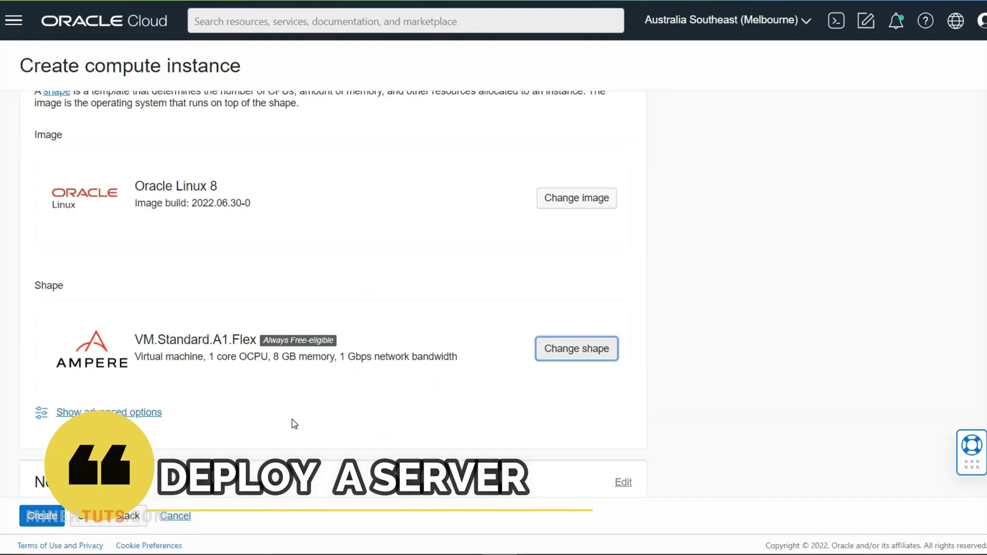
- Change the instance image to Canonical Ubuntu 20.04
{"action": "left_click", "coordinate": [575, 197]}
{"action": "left_click", "coordinate": [377, 286]}
{"action": "left_click", "coordinate": [713, 292]}
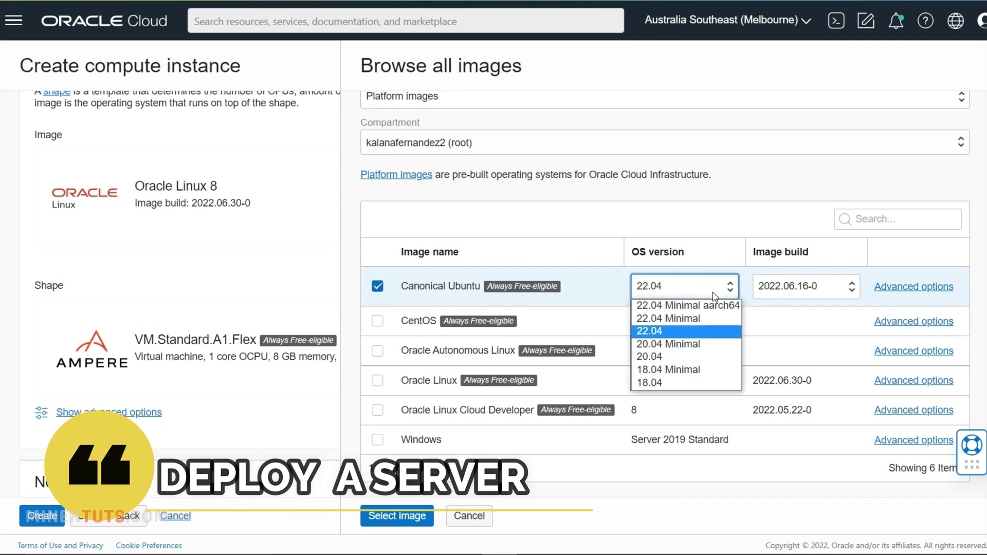
{"action": "left_click", "coordinate": [668, 356]}
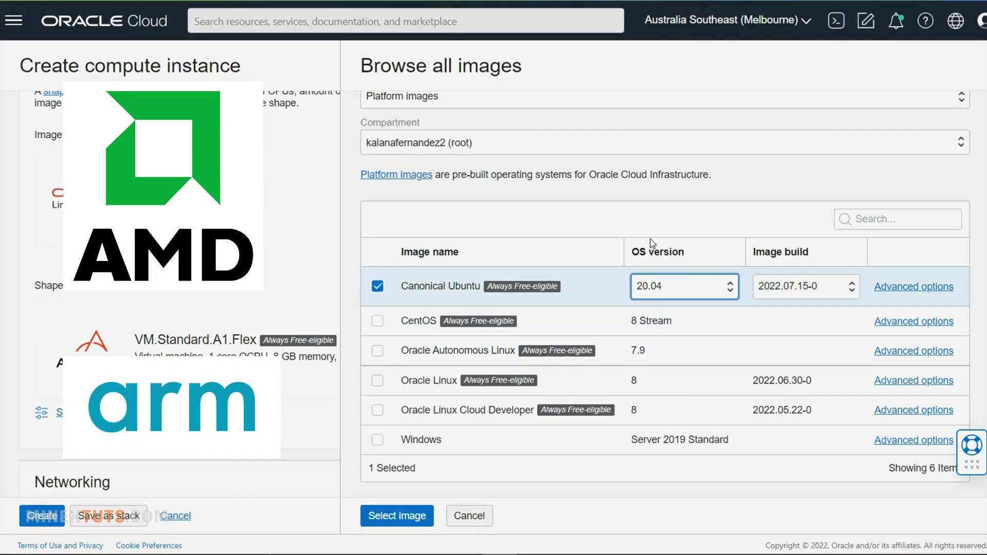
{"action": "left_click", "coordinate": [390, 515]}
- Set the shape to VM.Standard.A1.Flex with 2 OCPUs and 15 GB memory
{"action": "left_click", "coordinate": [587, 355]}
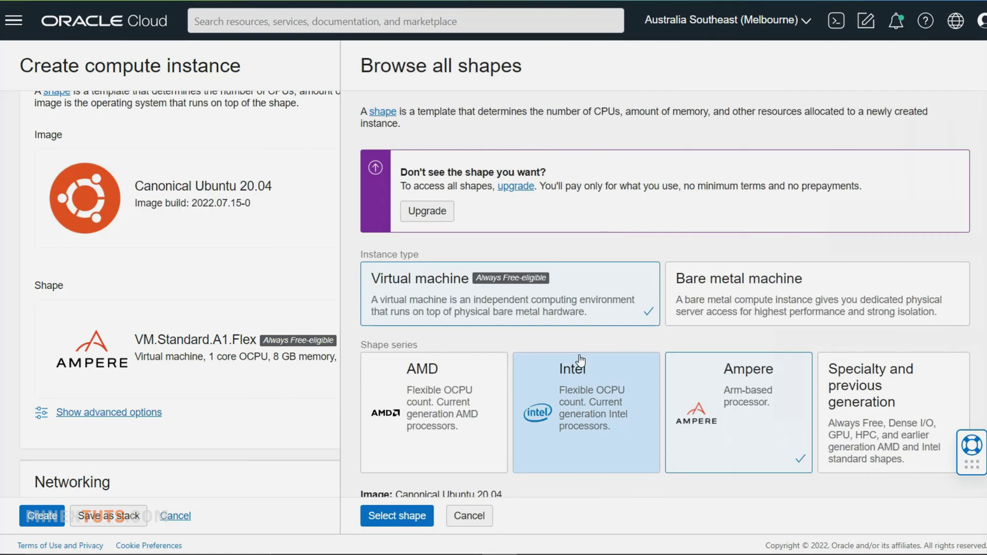
{"action": "scroll", "coordinate": [581, 362], "scroll_direction": "down", "scroll_amount": 5}
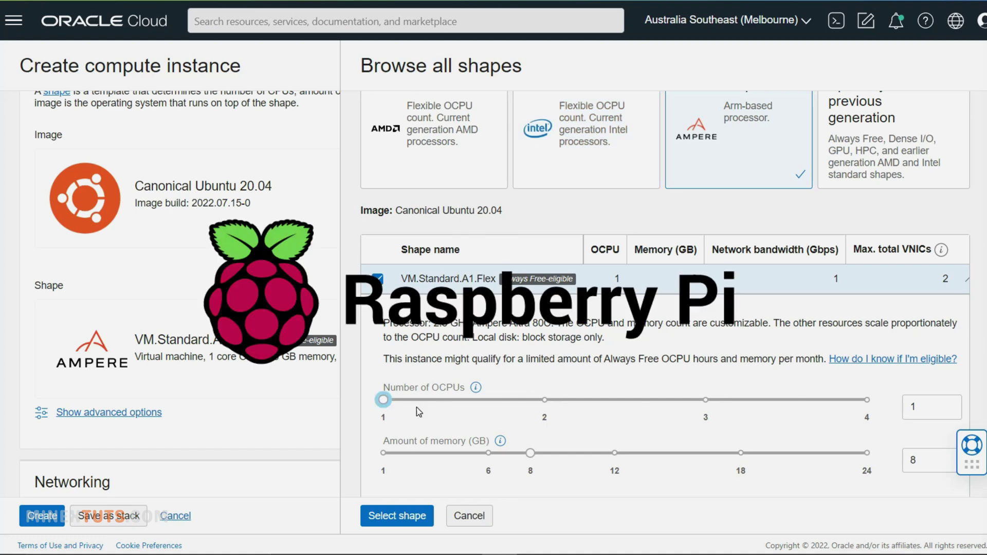
{"action": "left_click", "coordinate": [545, 400]}
{"action": "left_click_drag", "start_coordinate": [621, 459], "coordinate": [684, 461]}
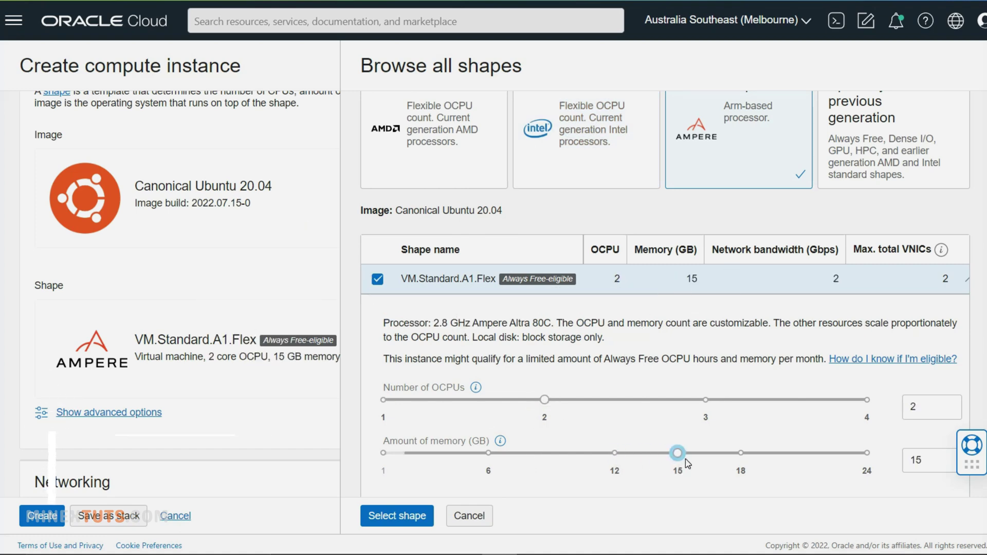
{"action": "left_click", "coordinate": [397, 516]}
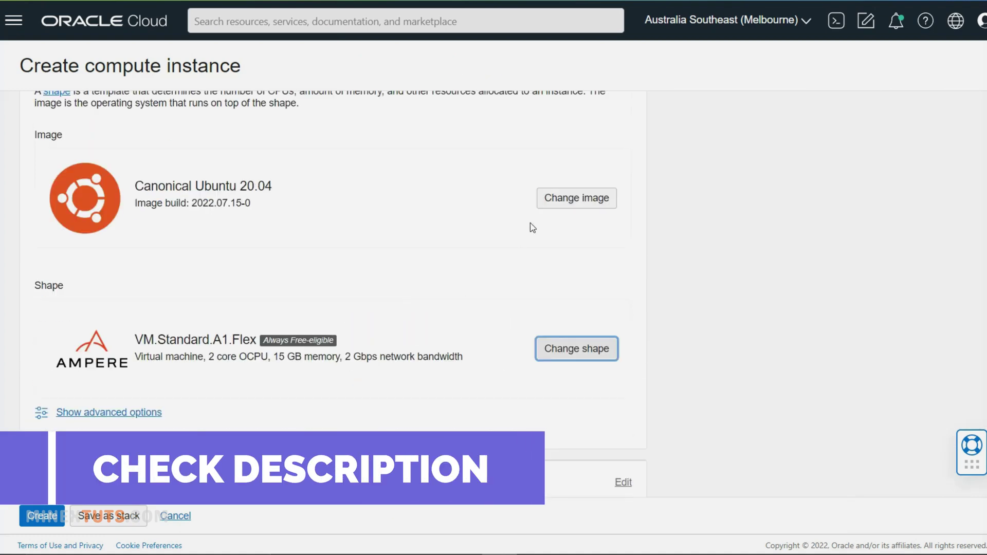
- Save the generated private SSH key and create the hestia web server instance
{"action": "scroll", "coordinate": [534, 225], "scroll_direction": "down", "scroll_amount": 5}
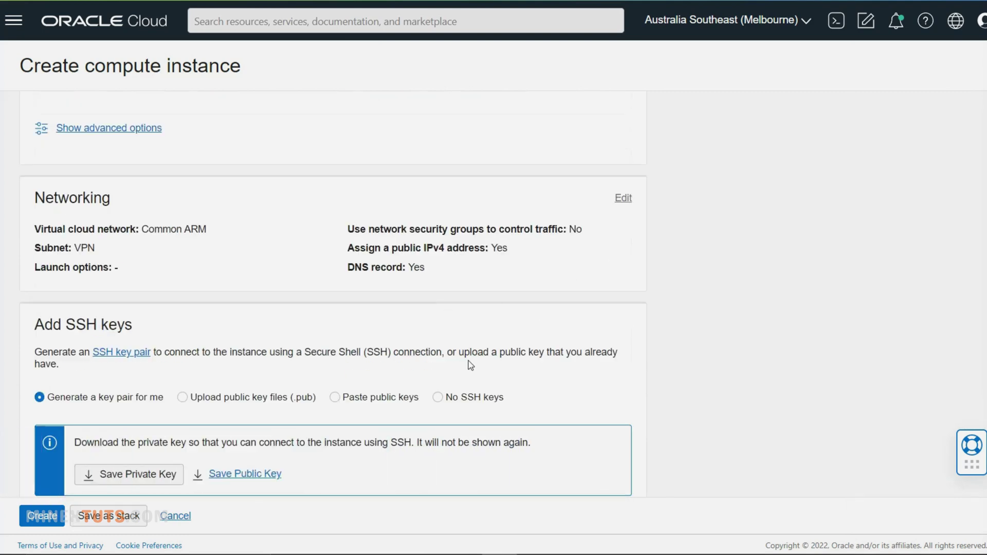
{"action": "scroll", "coordinate": [242, 304], "scroll_direction": "down", "scroll_amount": 3}
{"action": "left_click", "coordinate": [149, 298]}
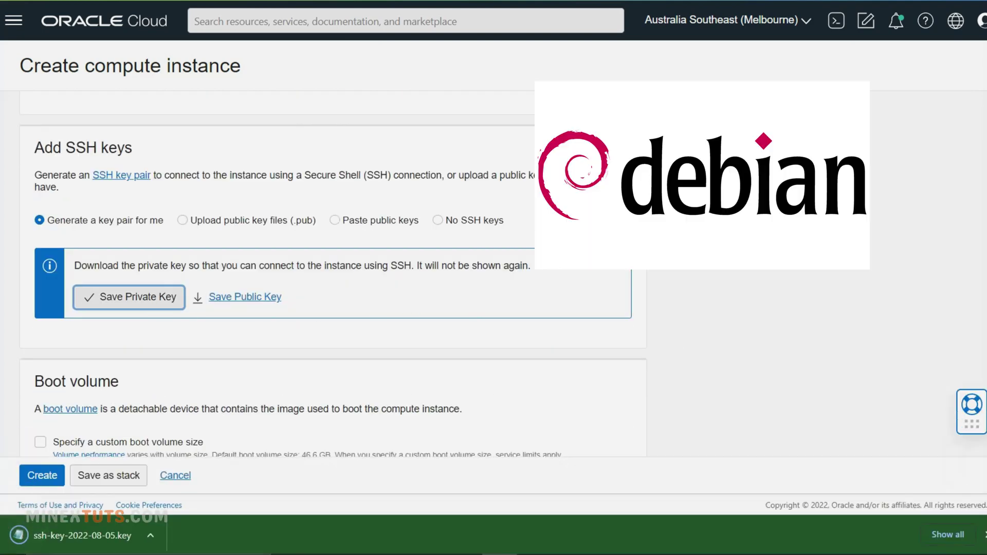
{"action": "left_click", "coordinate": [984, 535]}
{"action": "scroll", "coordinate": [511, 397], "scroll_direction": "up", "scroll_amount": 10}
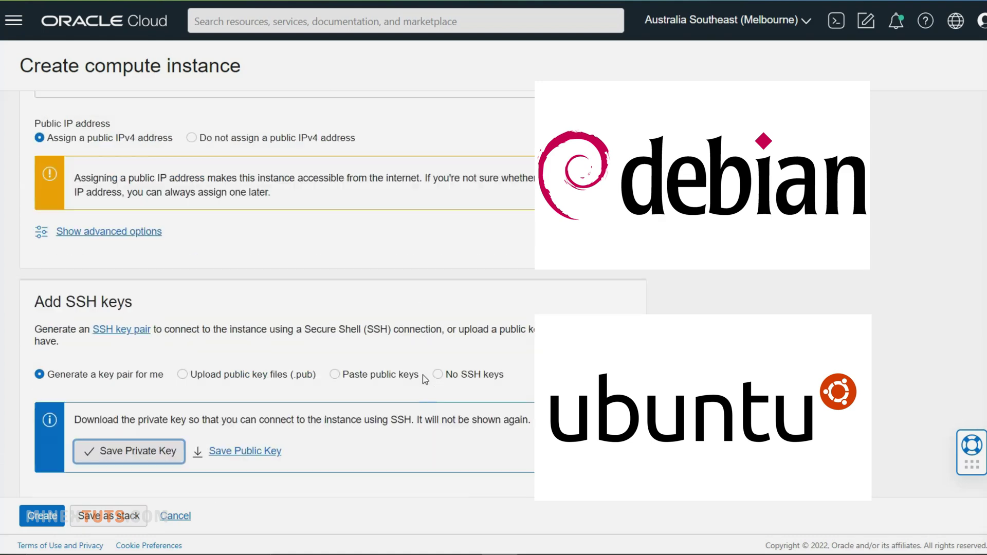
{"action": "scroll", "coordinate": [426, 379], "scroll_direction": "down", "scroll_amount": 10}
{"action": "left_click", "coordinate": [42, 516]}
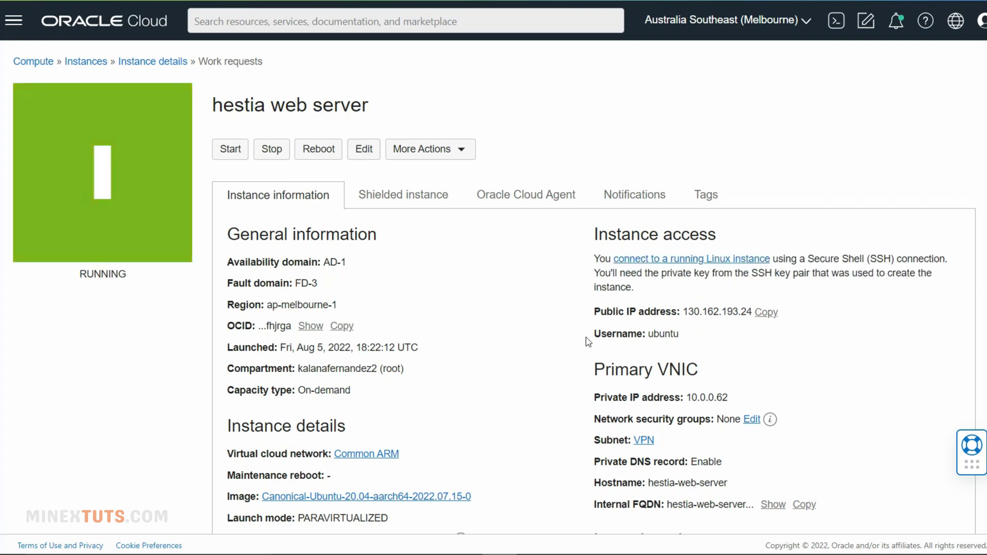
- Copy the instance's public IP, accept and save the host key in Bitvise, and start a terminal console
{"action": "left_click", "coordinate": [767, 312]}
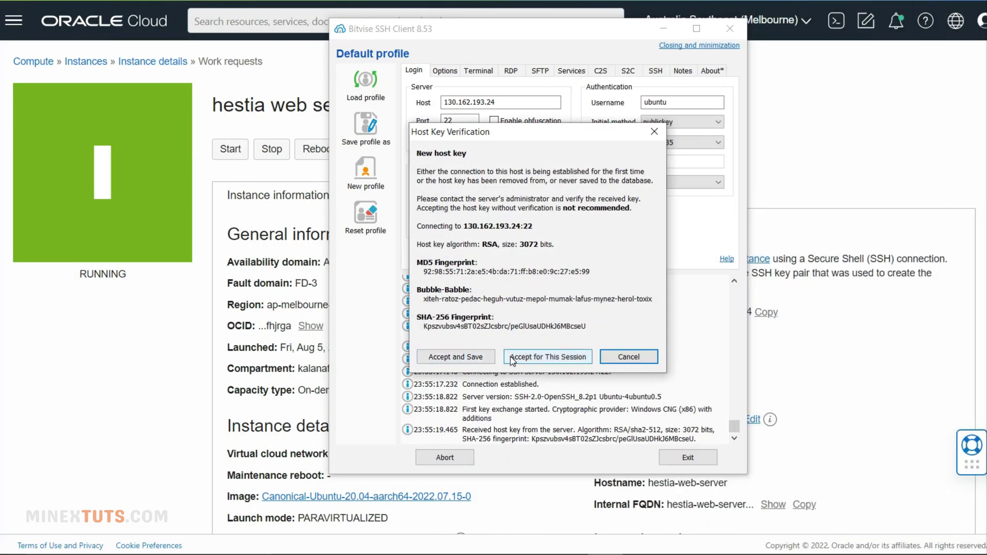
{"action": "left_click", "coordinate": [462, 358]}
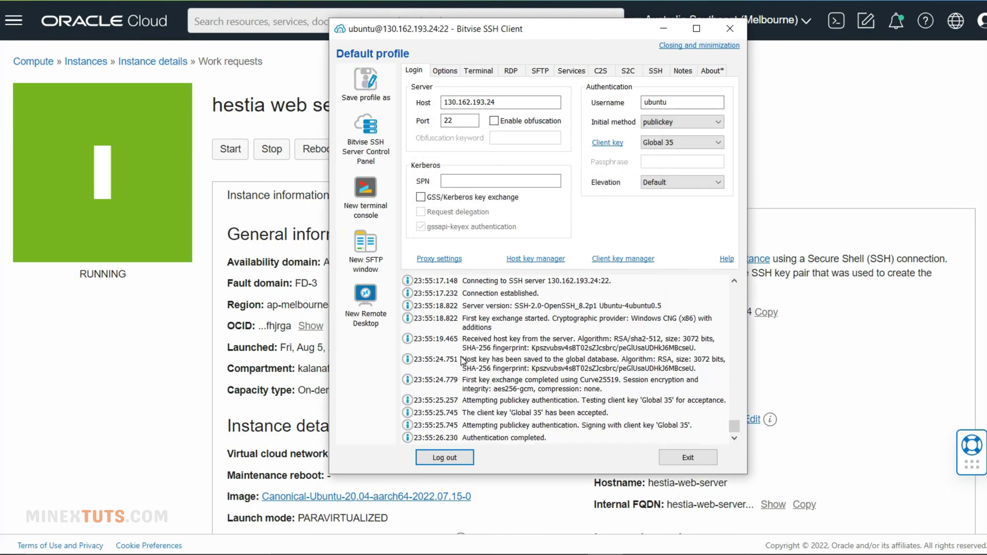
{"action": "left_click", "coordinate": [381, 216]}
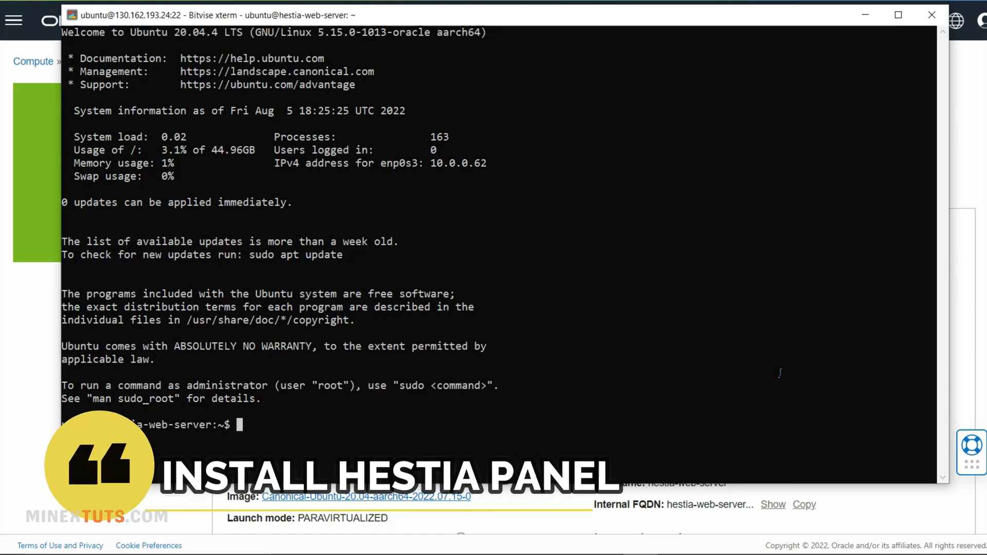
- Switch to a root shell with sudo -i and run sudo apt update
{"action": "type", "text": "sudo"}
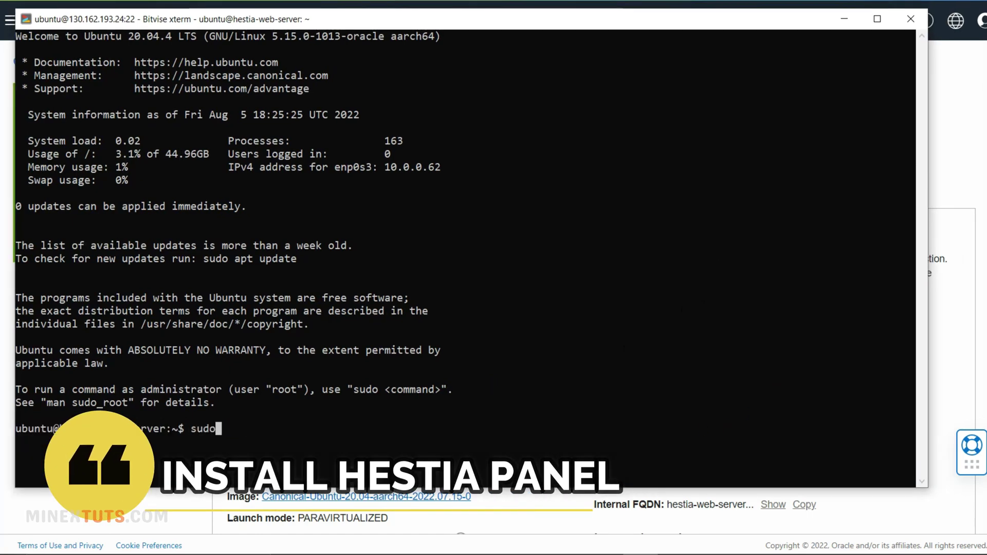
{"action": "type", "text": " -i"}
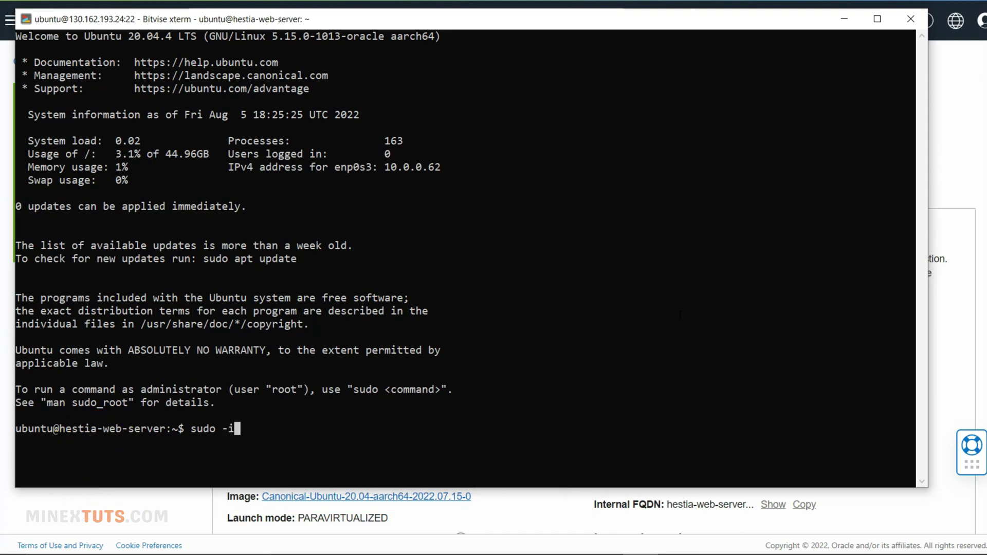
{"action": "key", "text": "Return"}
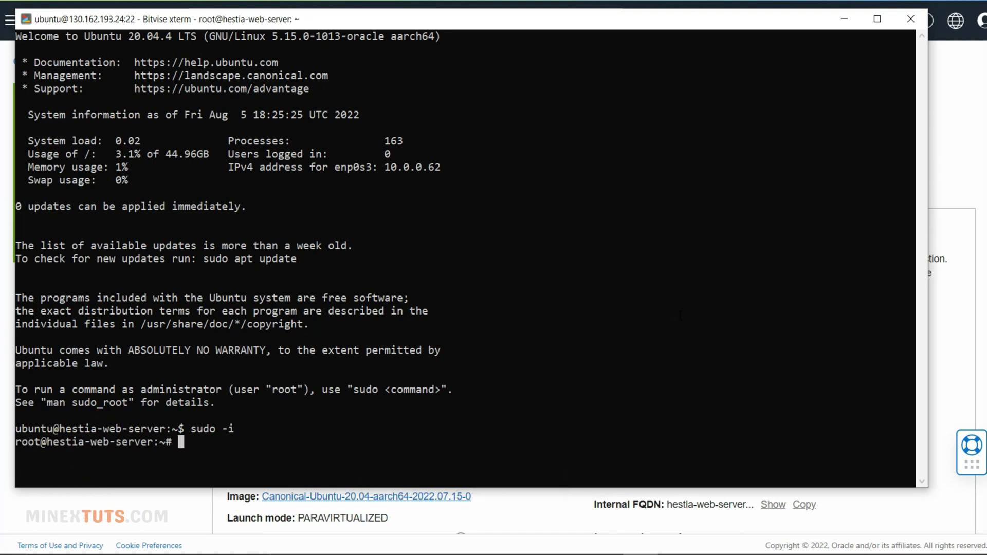
{"action": "type", "text": "sudo apt update"}
{"action": "key", "text": "Return"}
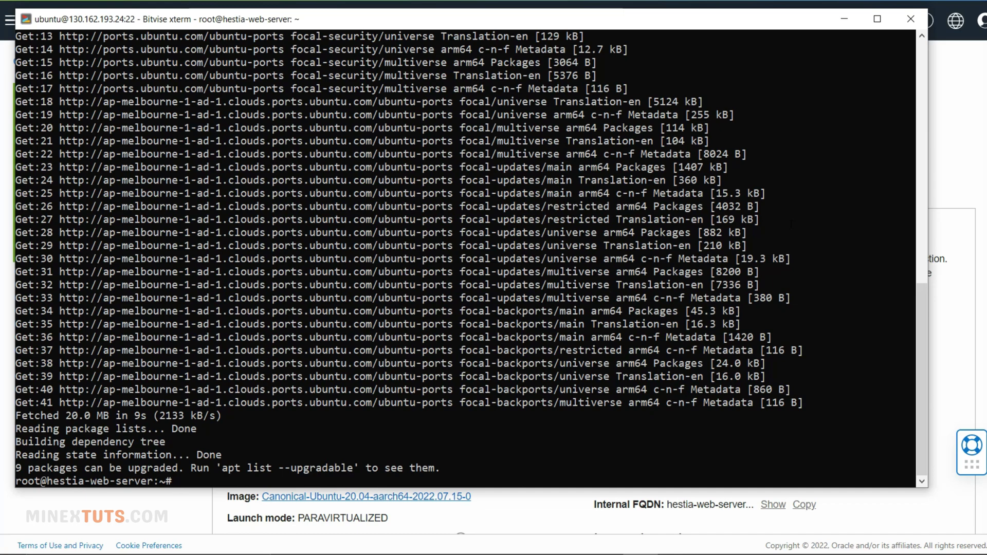
- Clear the terminal and paste the wget command for hst-install.sh
{"action": "type", "text": "clear"}
{"action": "key", "text": "Return"}
{"action": "right_click", "coordinate": [331, 177]}
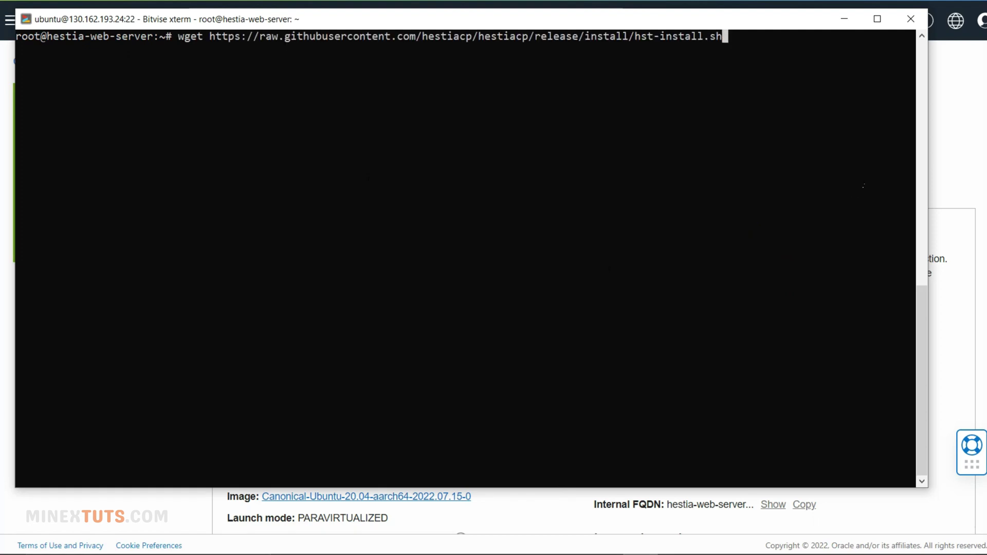
- Download hst-install.sh, then rerun it as bash hst-install.sh -f after the admin-group error
{"action": "key", "text": "Return"}
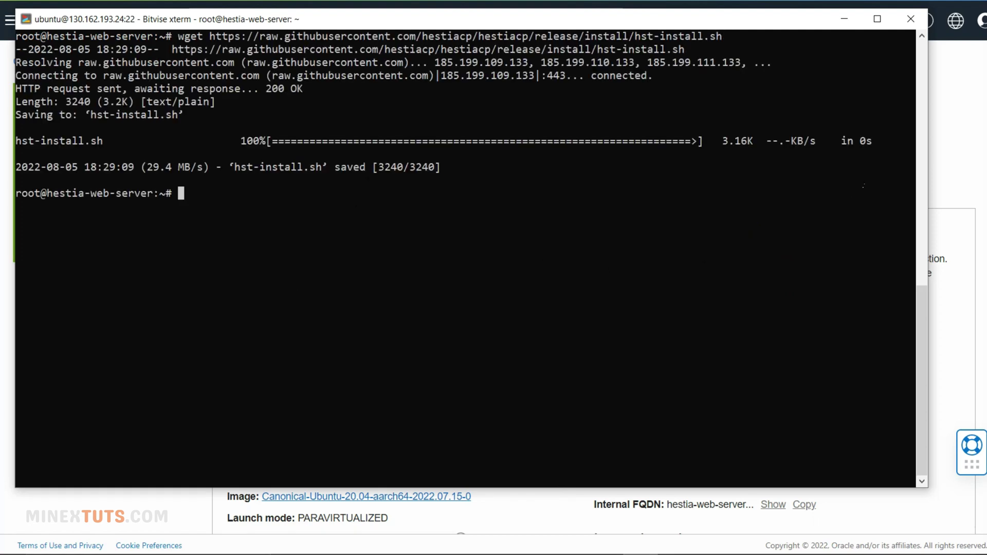
{"action": "right_click", "coordinate": [428, 112]}
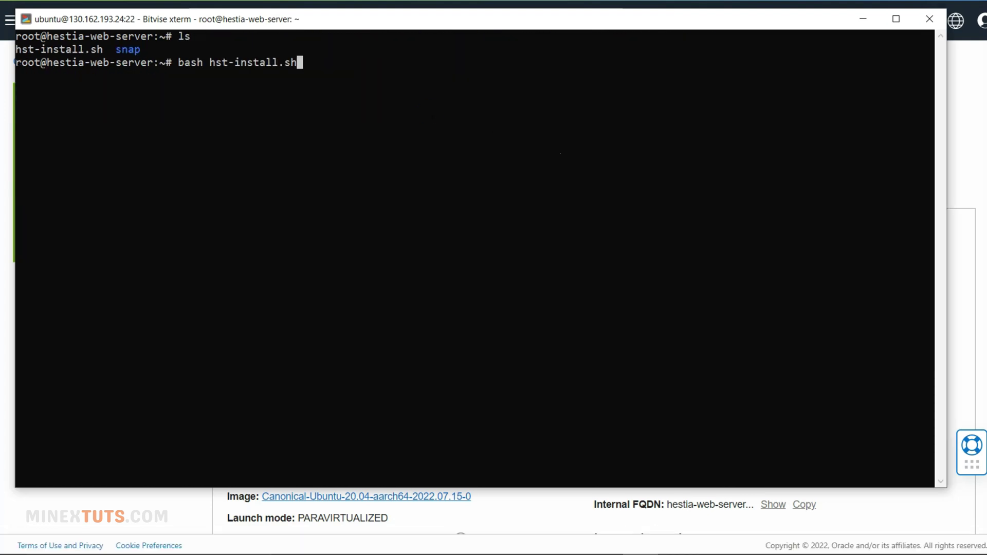
{"action": "key", "text": "Return"}
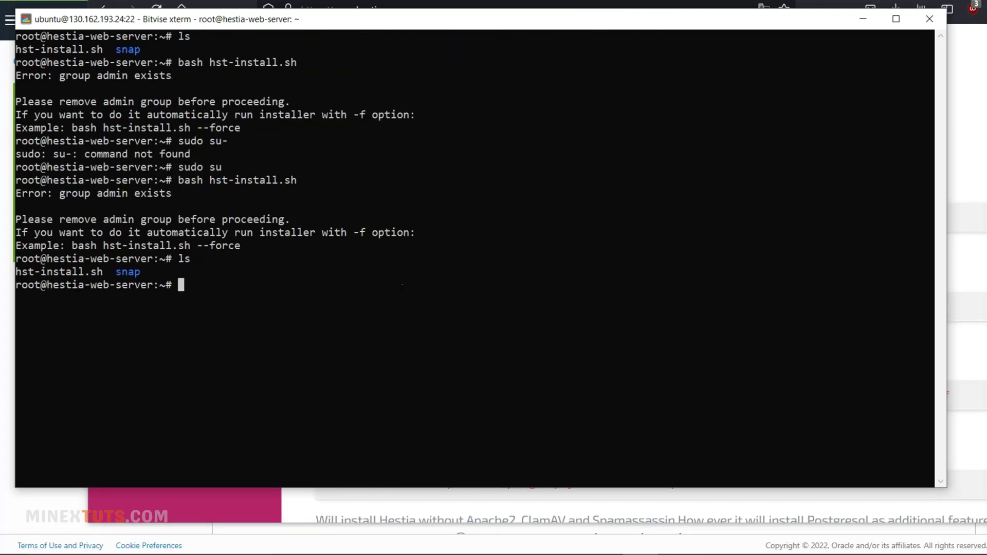
{"action": "right_click", "coordinate": [396, 283]}
{"action": "type", "text": "-f"}
{"action": "key", "text": "Return"}
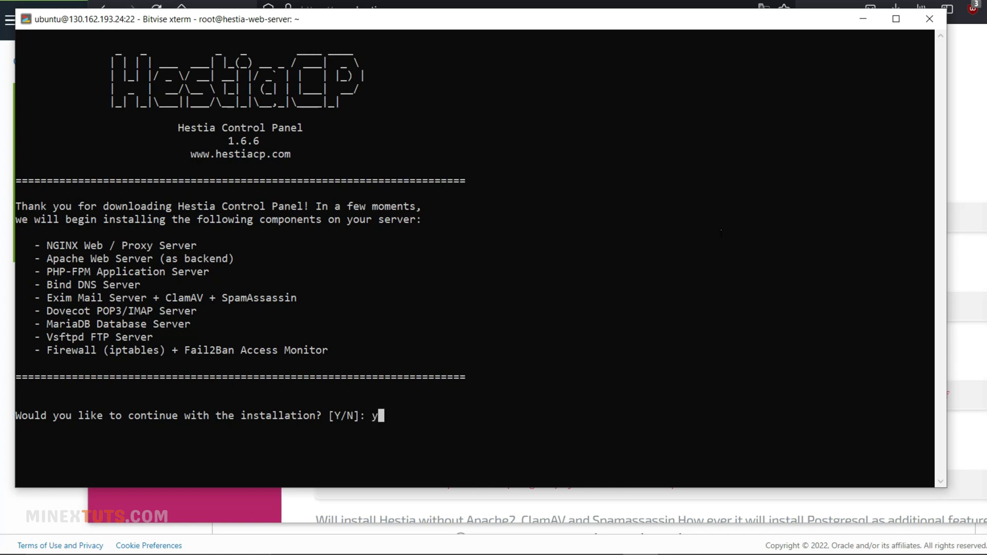
- Confirm the installer, enter the admin e-mail address, and set hostname h1.minextuts.com
{"action": "key", "text": "Return"}
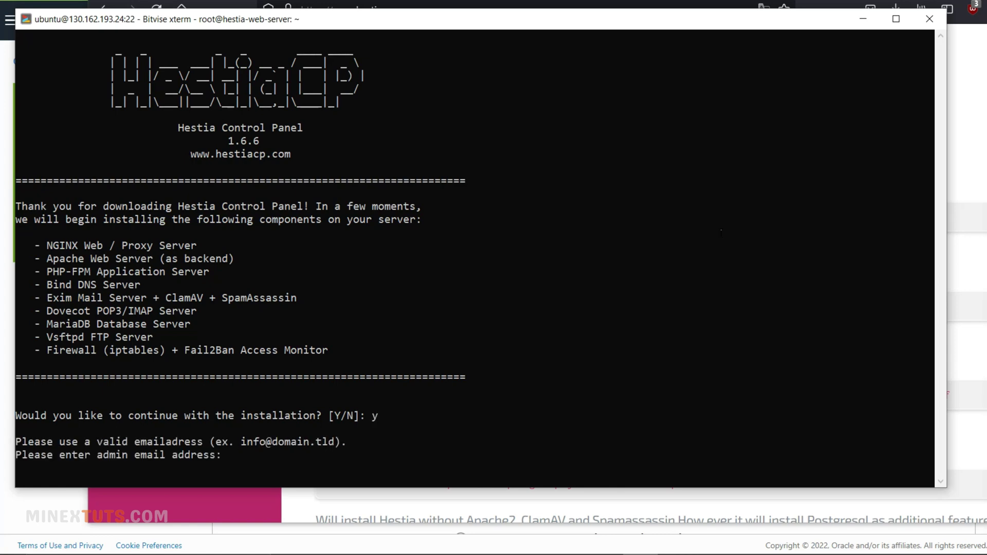
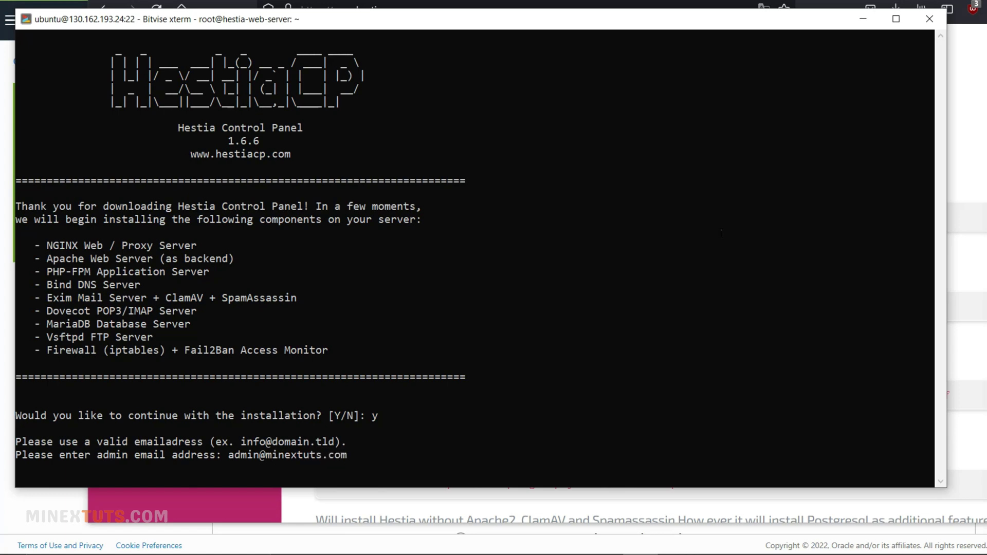
{"action": "key", "text": "Return"}
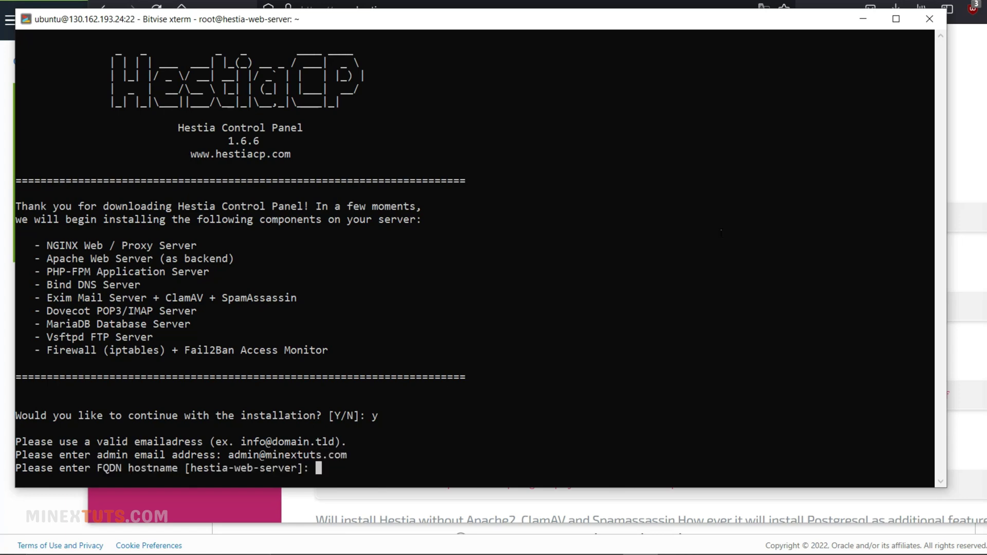
{"action": "key", "text": "Return"}
{"action": "type", "text": "h1.minextuts"}
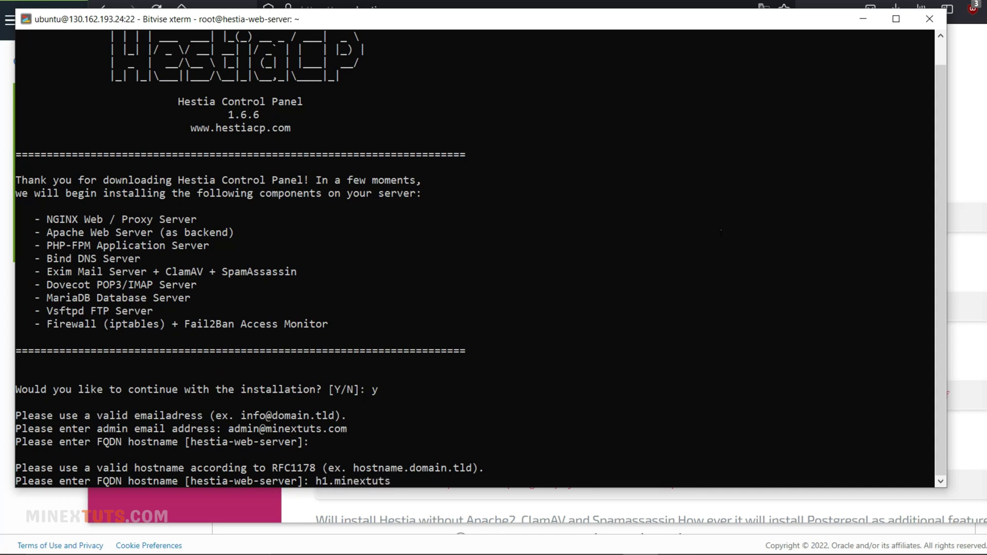
{"action": "type", "text": ".com"}
{"action": "key", "text": "Return"}
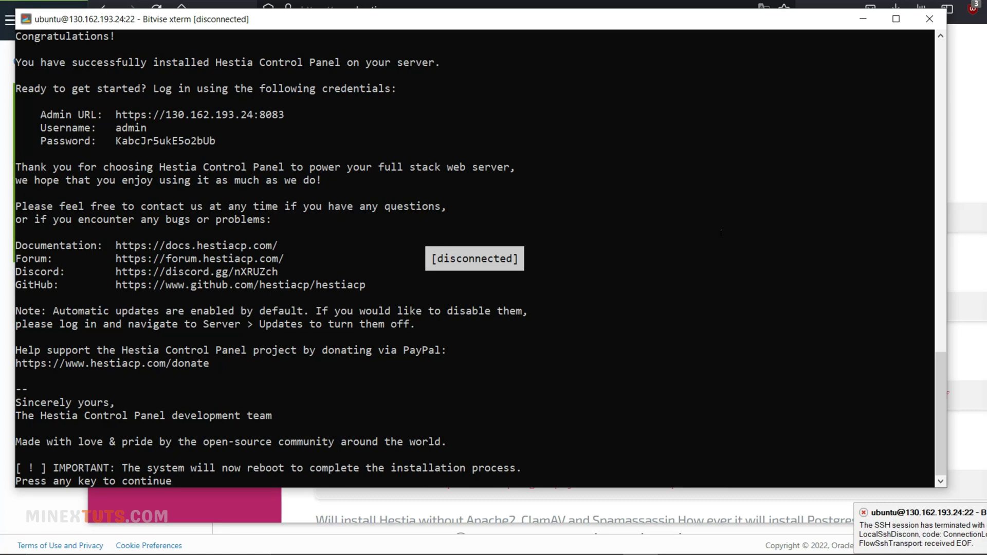
- Copy the installer's login summary and paste it into Notepad's hestia au file
{"action": "scroll", "coordinate": [473, 258], "scroll_direction": "up", "scroll_amount": 2}
{"action": "left_click_drag", "start_coordinate": [15, 89], "coordinate": [453, 446]}
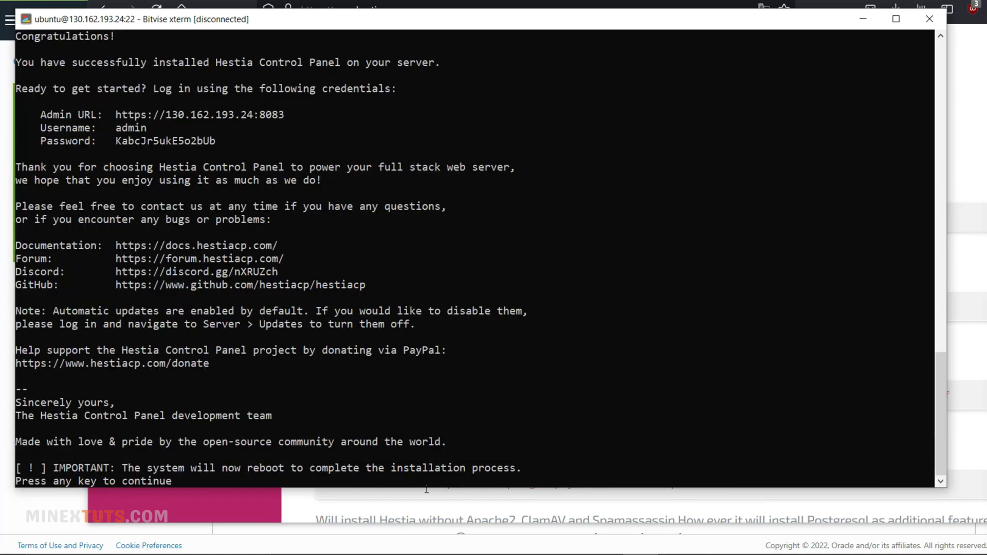
{"action": "left_click", "coordinate": [103, 541]}
{"action": "type", "text": "note"}
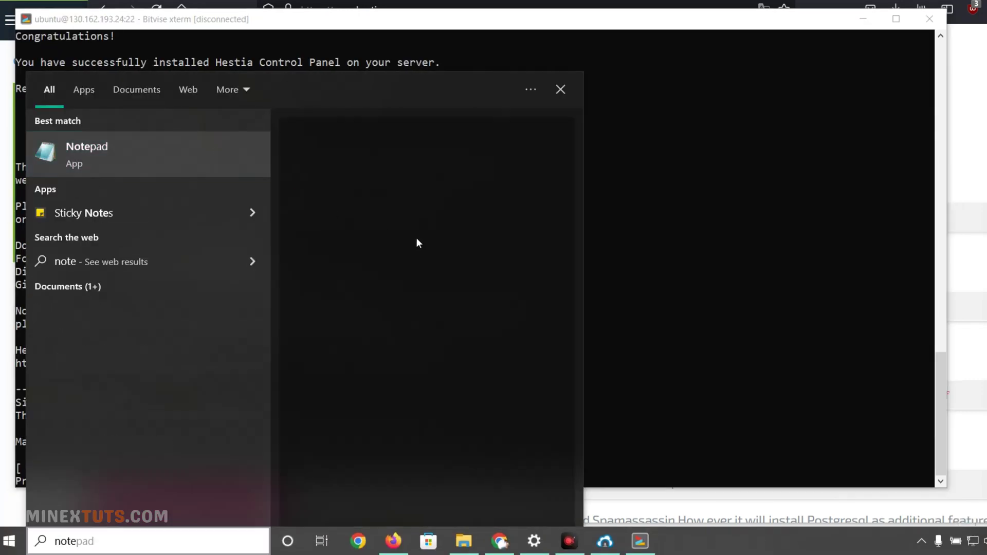
{"action": "key", "text": "Return"}
{"action": "key", "text": "ctrl+v"}
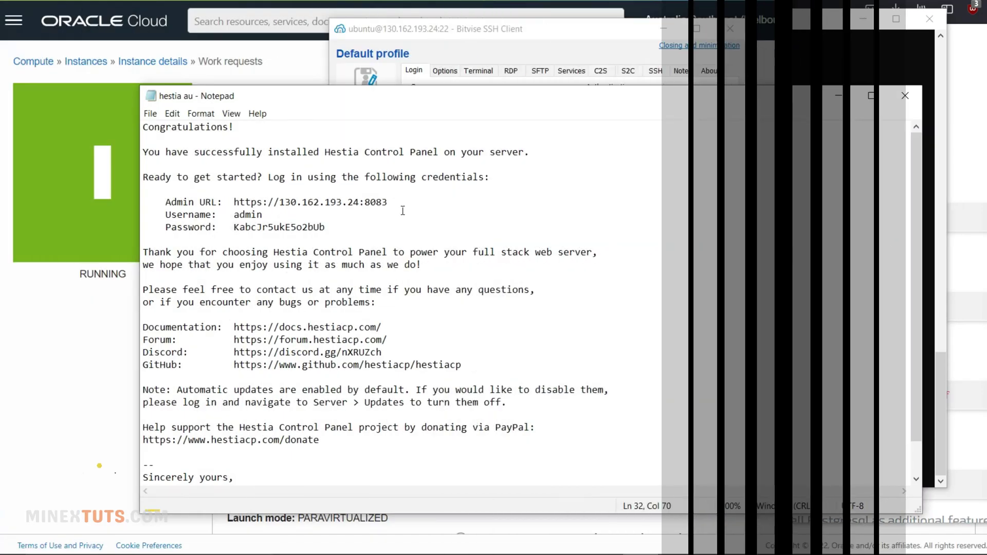
{"action": "left_click_drag", "start_coordinate": [388, 202], "coordinate": [238, 211]}
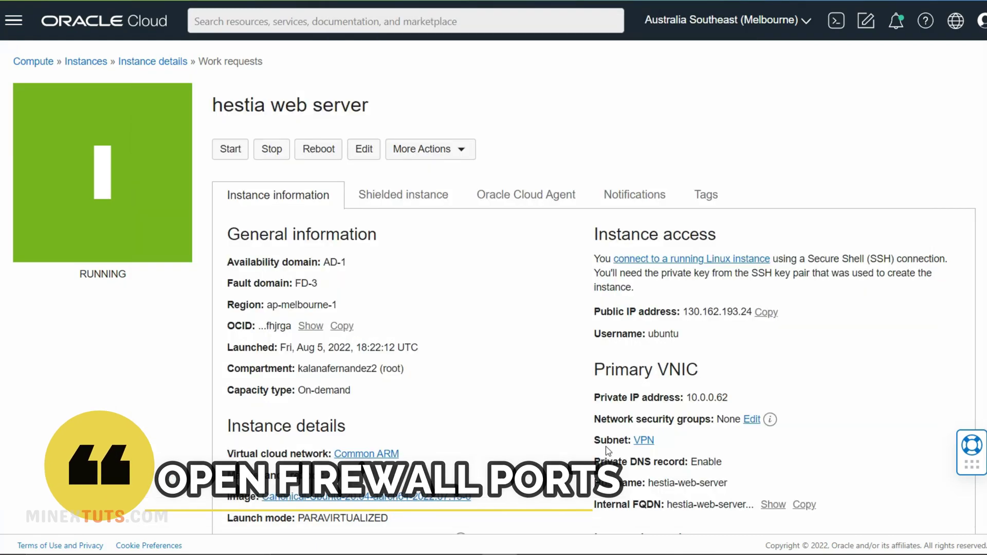
- Navigate via the VPN subnet to the Default Security List for Common ARM and view its ingress rules
{"action": "scroll", "coordinate": [692, 407], "scroll_direction": "down", "scroll_amount": 3}
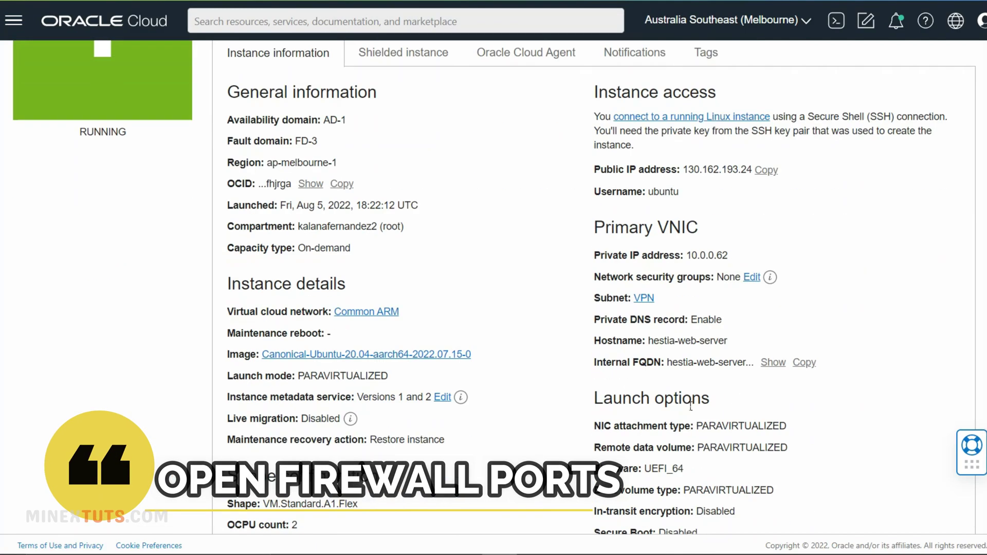
{"action": "scroll", "coordinate": [692, 408], "scroll_direction": "down", "scroll_amount": 3}
{"action": "scroll", "coordinate": [692, 408], "scroll_direction": "up", "scroll_amount": 5}
{"action": "right_click", "coordinate": [644, 369]}
{"action": "left_click", "coordinate": [679, 382]}
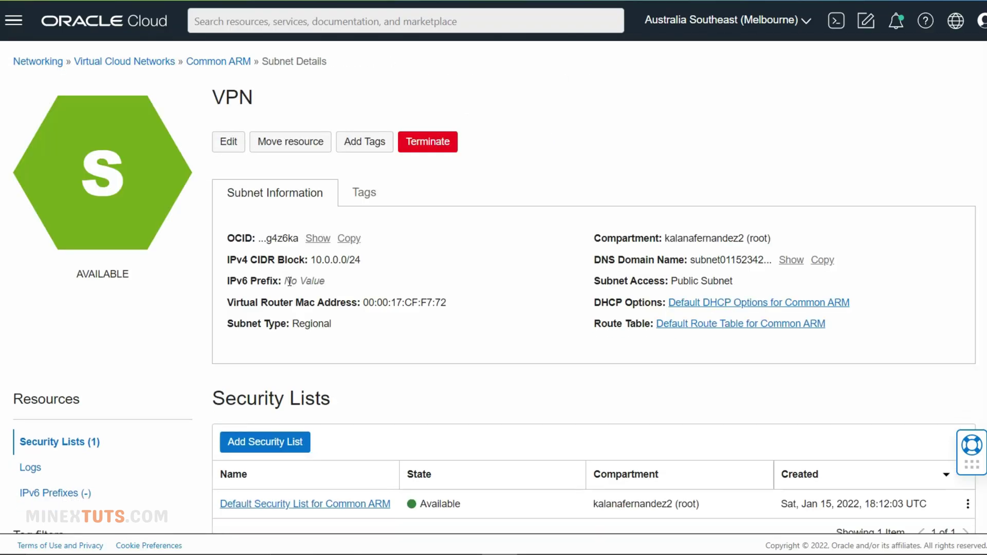
{"action": "scroll", "coordinate": [393, 308], "scroll_direction": "down", "scroll_amount": 1}
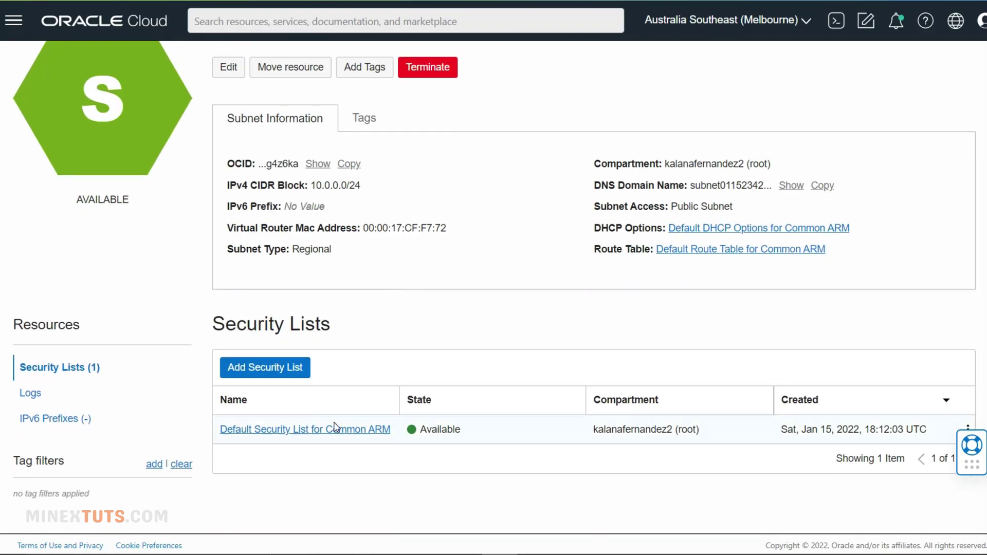
{"action": "left_click", "coordinate": [329, 430]}
{"action": "scroll", "coordinate": [471, 356], "scroll_direction": "down", "scroll_amount": 4}
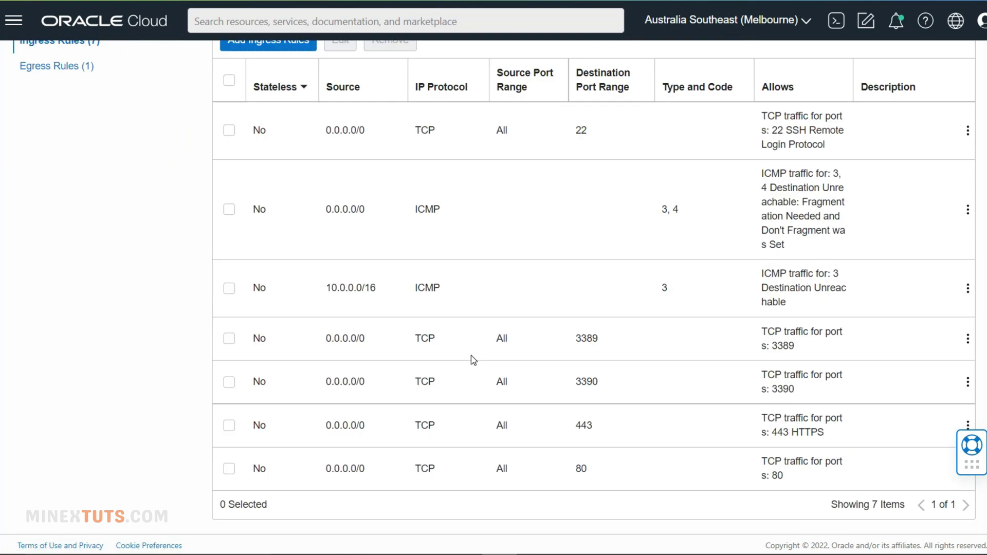
{"action": "scroll", "coordinate": [471, 356], "scroll_direction": "up", "scroll_amount": 5}
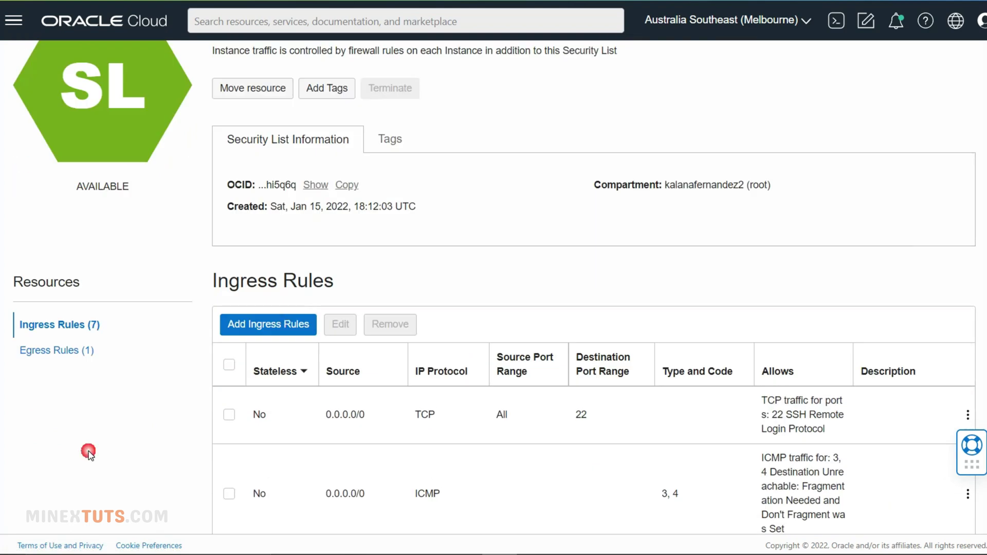
- Add an ingress rule with source CIDR 0.0.0.0/0 and destination port 8083
{"action": "left_click", "coordinate": [285, 322]}
{"action": "left_click", "coordinate": [609, 239]}
{"action": "type", "text": "0.0.0"}
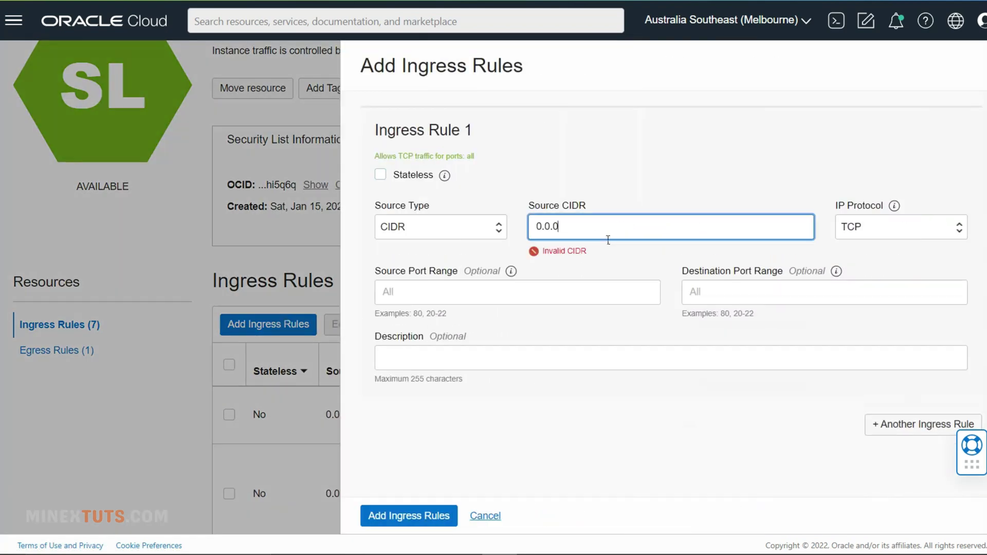
{"action": "type", "text": ".0/0"}
{"action": "left_click", "coordinate": [703, 296]}
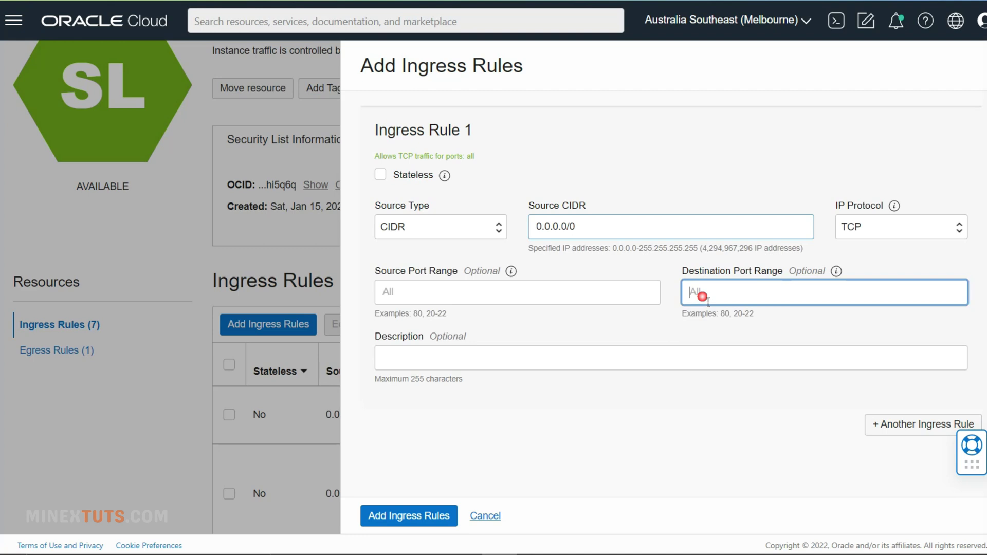
{"action": "type", "text": "8083"}
{"action": "left_click", "coordinate": [406, 517]}
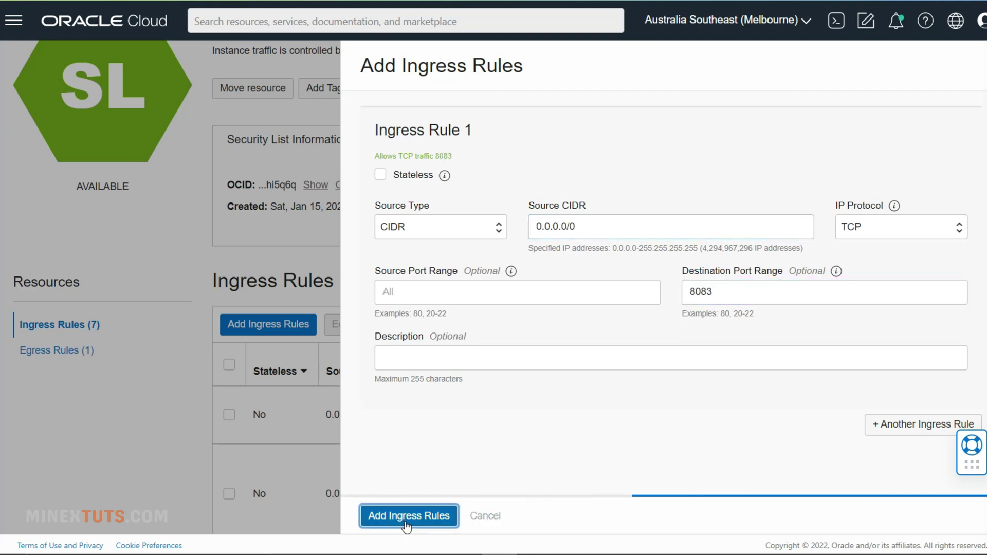
{"action": "scroll", "coordinate": [553, 362], "scroll_direction": "down", "scroll_amount": 1}
{"action": "scroll", "coordinate": [552, 362], "scroll_direction": "down", "scroll_amount": 4}
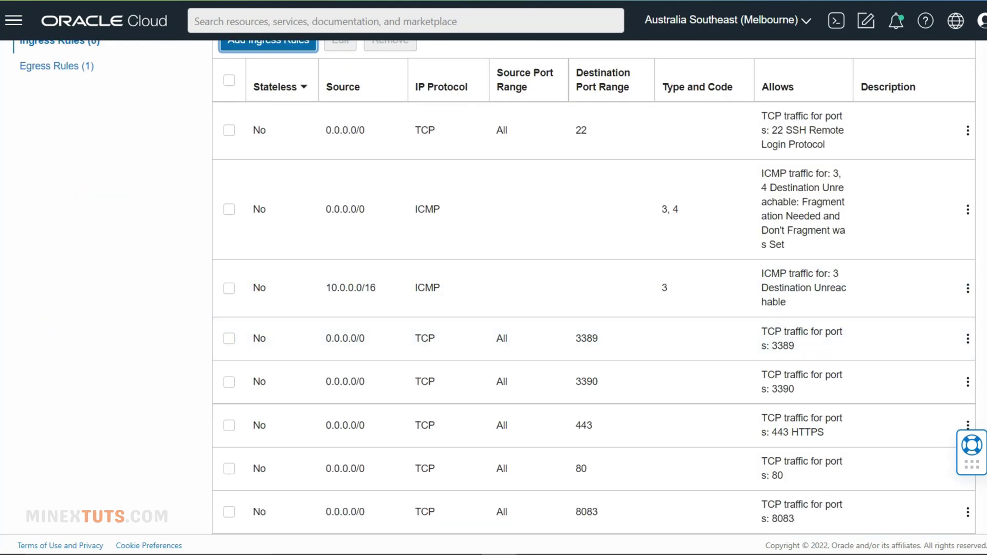
- Copy the Hestia admin URL from the hestia au notes and load it in a Chrome Incognito window
{"action": "left_click", "coordinate": [641, 541]}
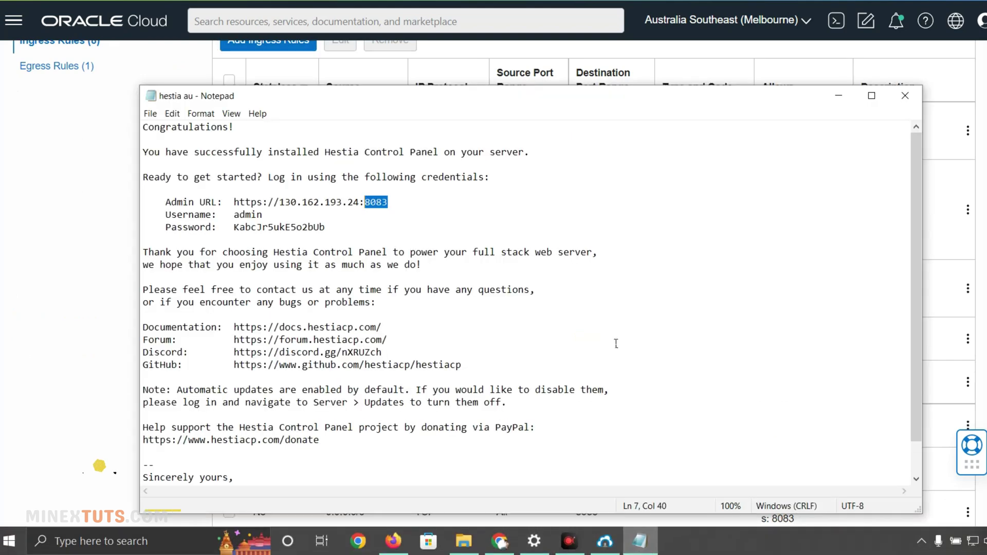
{"action": "left_click_drag", "start_coordinate": [389, 202], "coordinate": [243, 207]}
{"action": "right_click", "coordinate": [242, 207]}
{"action": "left_click", "coordinate": [265, 243]}
{"action": "left_click", "coordinate": [276, 200]}
{"action": "left_click", "coordinate": [374, 204]}
{"action": "left_click_drag", "start_coordinate": [374, 205], "coordinate": [236, 202]}
{"action": "right_click", "coordinate": [268, 198]}
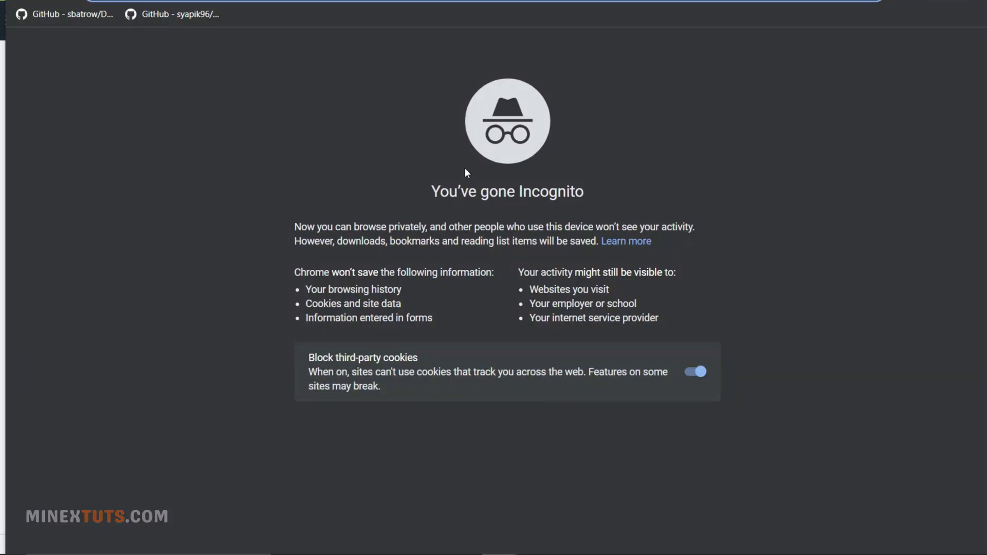
{"action": "key", "text": "ctrl+v"}
{"action": "key", "text": "Return"}
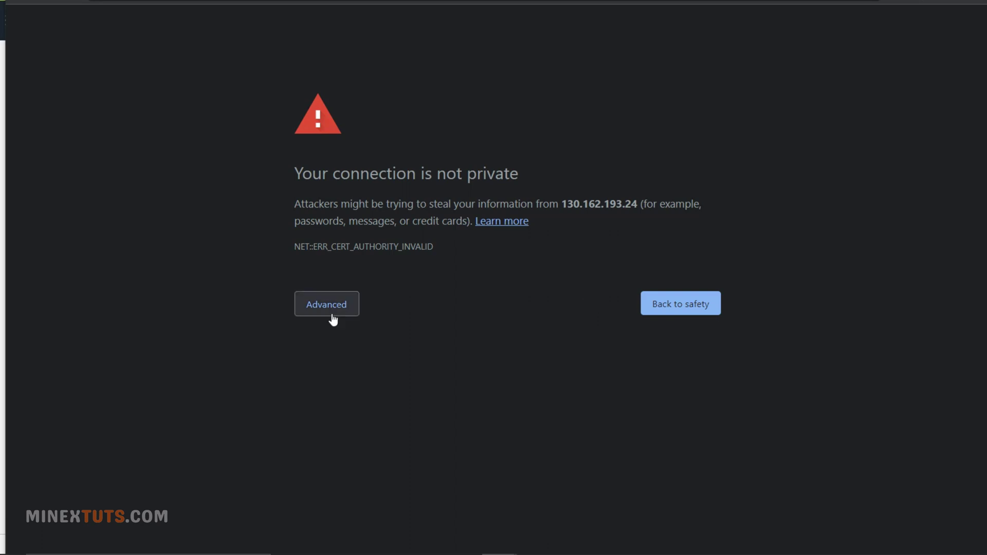
- Proceed past the certificate warning and log in to Hestia as admin with the saved password
{"action": "left_click", "coordinate": [331, 307]}
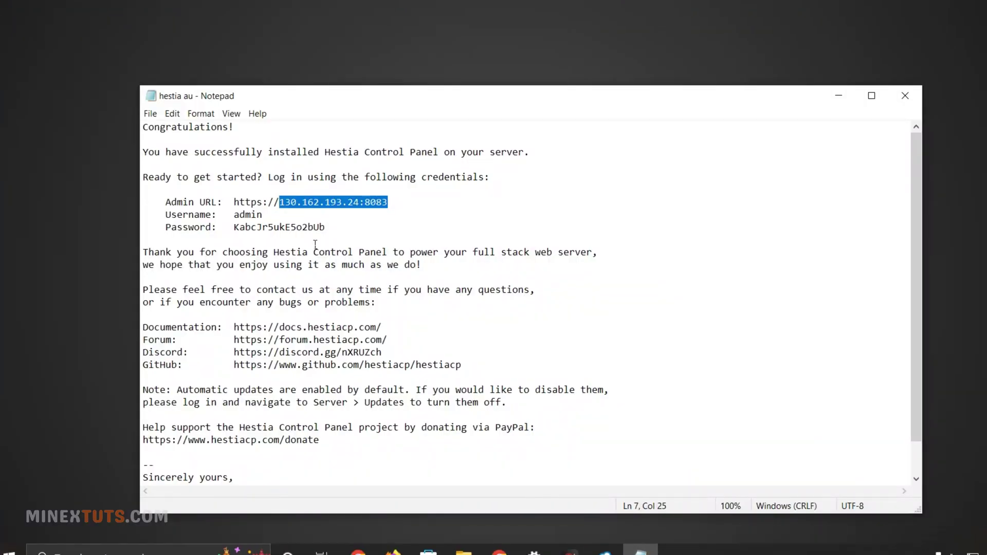
{"action": "double_click", "coordinate": [248, 213]}
{"action": "left_click_drag", "start_coordinate": [233, 230], "coordinate": [304, 231]}
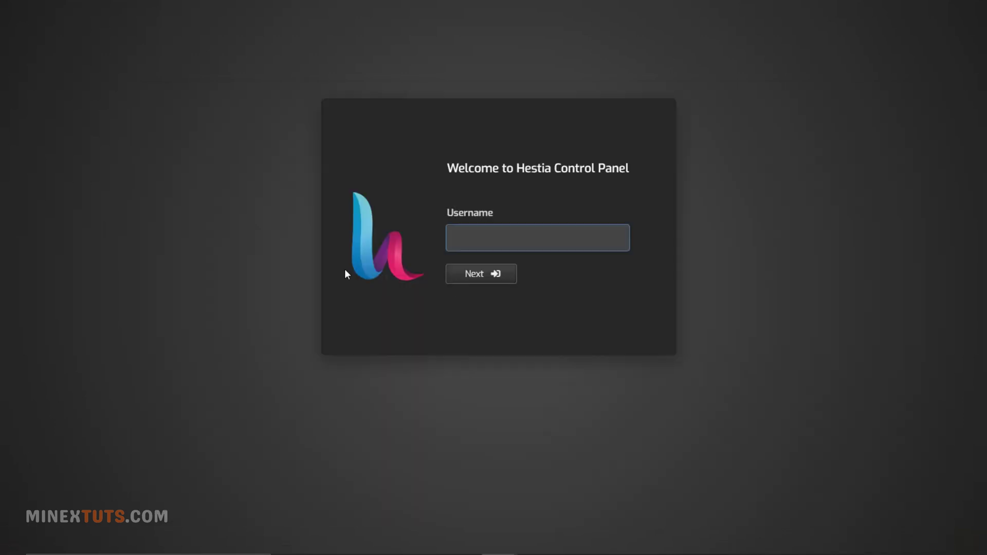
{"action": "type", "text": "admin"}
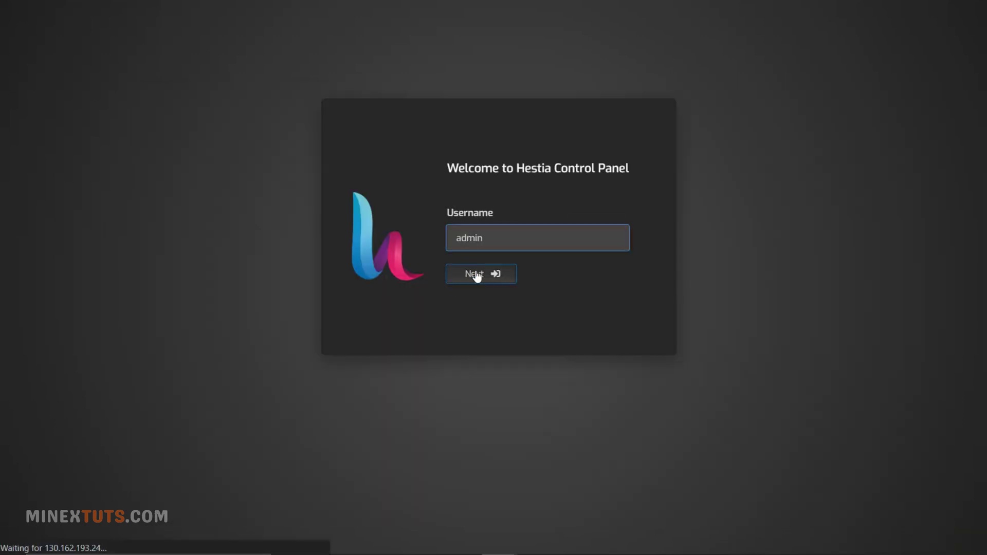
{"action": "left_click", "coordinate": [475, 273]}
{"action": "key", "text": "ctrl+v"}
{"action": "left_click", "coordinate": [496, 278]}
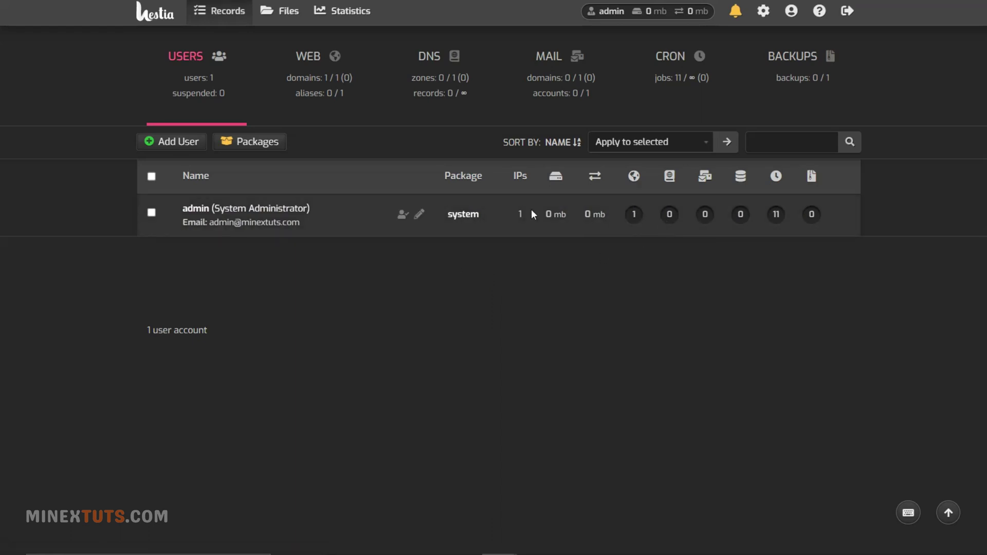
- Check the web domains list, then return to users and view the mail domains overview
{"action": "left_click", "coordinate": [304, 103]}
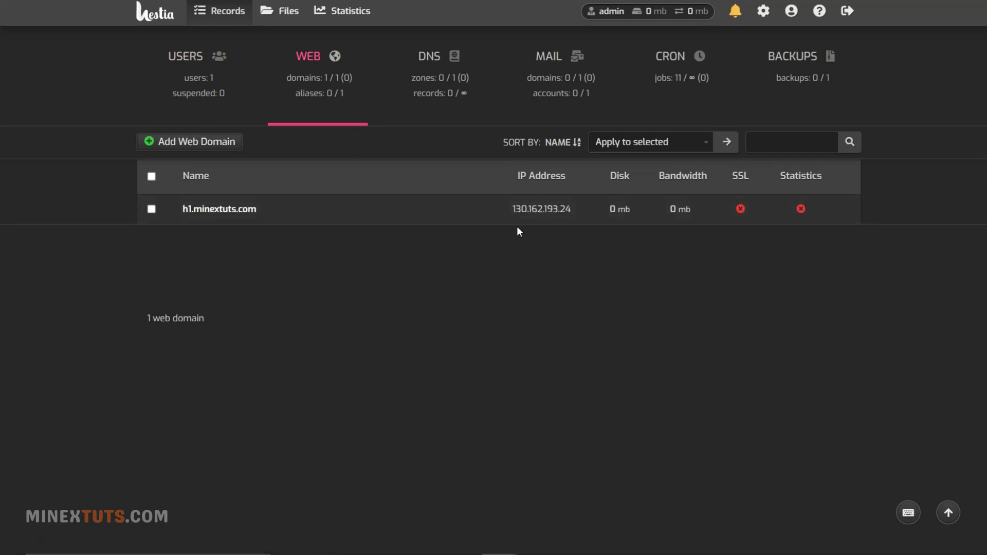
{"action": "left_click", "coordinate": [201, 84]}
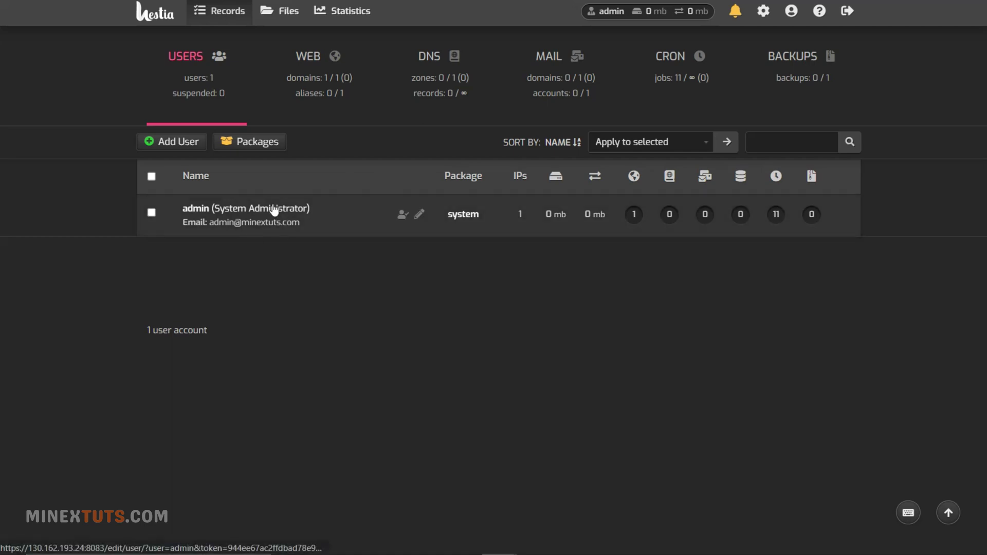
{"action": "left_click", "coordinate": [572, 92]}
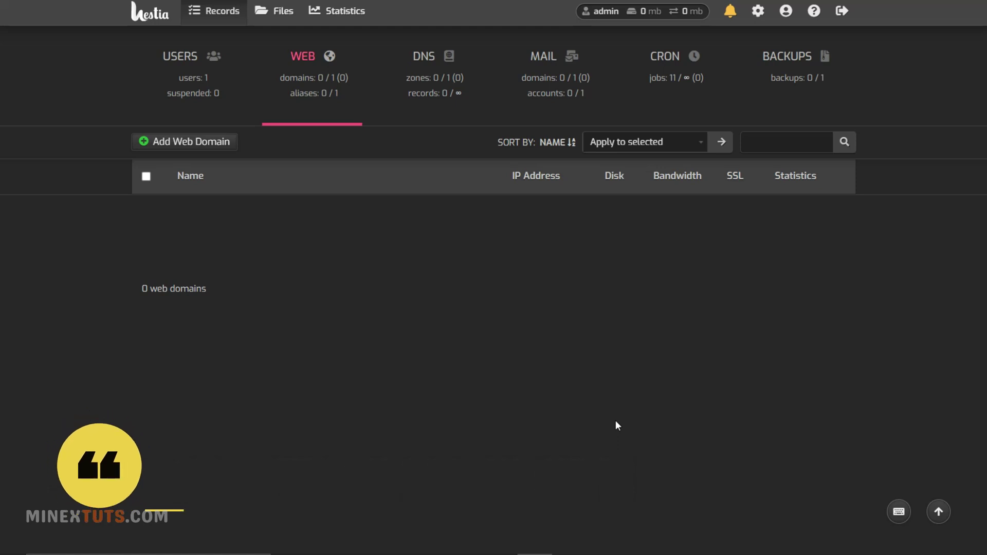
- Start a new user account with username minextuts and name MineX Tuts
{"action": "left_click", "coordinate": [194, 147]}
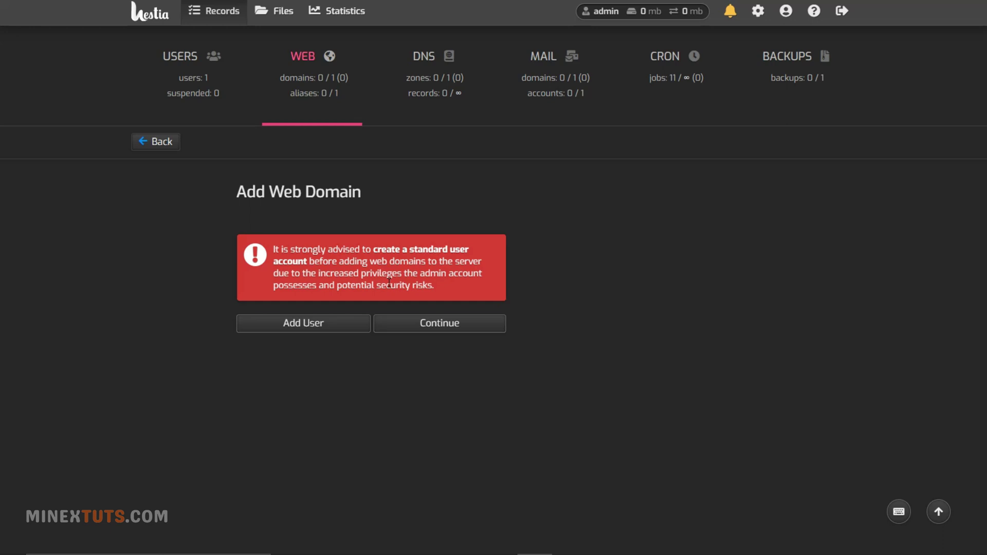
{"action": "left_click", "coordinate": [334, 321]}
{"action": "scroll", "coordinate": [468, 276], "scroll_direction": "down", "scroll_amount": 4}
{"action": "scroll", "coordinate": [387, 281], "scroll_direction": "up", "scroll_amount": 4}
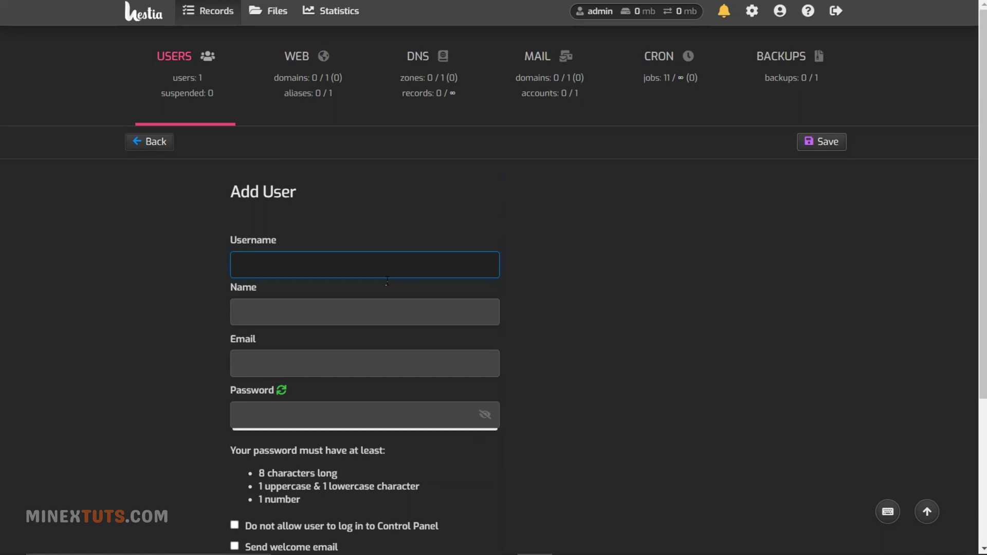
{"action": "type", "text": "ubuntu"}
{"action": "key", "text": "BackSpace"}
{"action": "key", "text": "BackSpace"}
{"action": "key", "text": "BackSpace"}
{"action": "key", "text": "BackSpace"}
{"action": "key", "text": "BackSpace"}
{"action": "key", "text": "BackSpace"}
{"action": "type", "text": "minextuts"}
{"action": "key", "text": "Tab"}
{"action": "type", "text": "MineX Tuts"}
- Enter the new user's contact e-mail and copy the generated password
{"action": "left_click", "coordinate": [369, 361]}
{"action": "type", "text": "sd"}
{"action": "key", "text": "BackSpace"}
{"action": "key", "text": "BackSpace"}
{"action": "key", "text": "Tab"}
{"action": "key", "text": "ctrl+v"}
{"action": "key", "text": "ctrl+a"}
{"action": "scroll", "coordinate": [320, 257], "scroll_direction": "down", "scroll_amount": 1}
{"action": "scroll", "coordinate": [319, 180], "scroll_direction": "up", "scroll_amount": 3}
{"action": "double_click", "coordinate": [262, 200]}
{"action": "scroll", "coordinate": [365, 308], "scroll_direction": "down", "scroll_amount": 3}
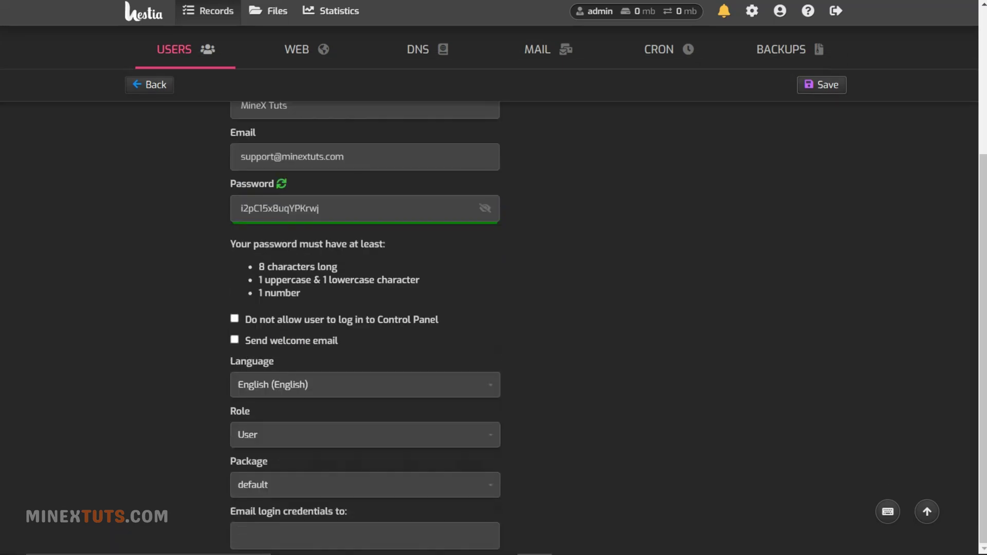
{"action": "key", "text": "alt+Tab"}
{"action": "key", "text": "alt+Tab"}
- Give the user the Administrator role on the default package and save the account
{"action": "left_click", "coordinate": [381, 437]}
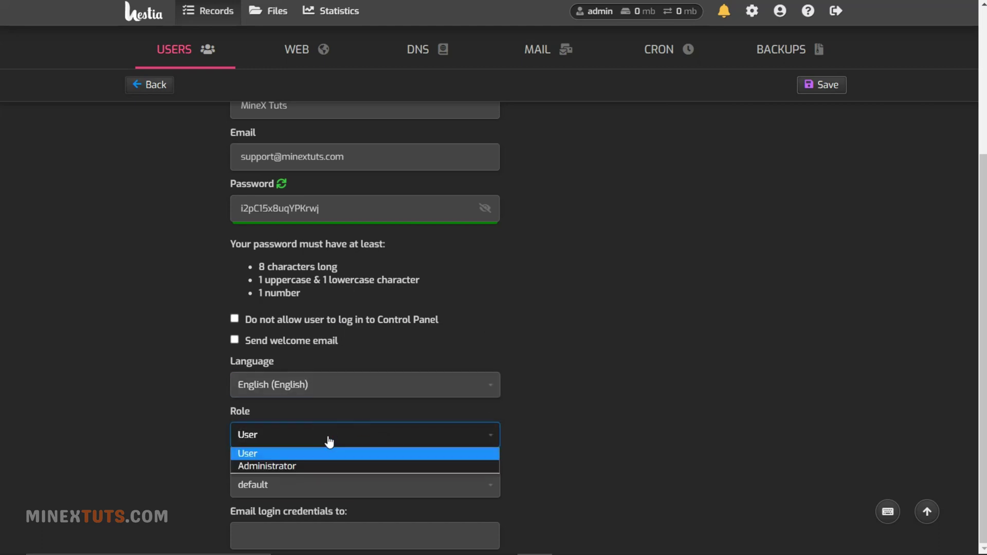
{"action": "left_click", "coordinate": [326, 465]}
{"action": "left_click", "coordinate": [329, 485]}
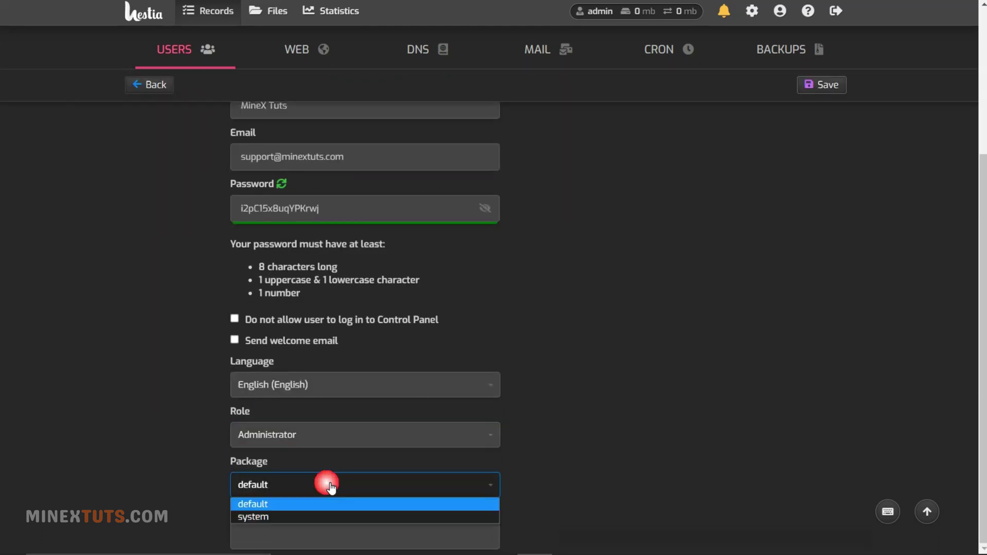
{"action": "left_click", "coordinate": [304, 482]}
{"action": "left_click", "coordinate": [304, 482]}
{"action": "left_click", "coordinate": [289, 519]}
{"action": "scroll", "coordinate": [498, 491], "scroll_direction": "up", "scroll_amount": 1}
{"action": "left_click", "coordinate": [437, 537]}
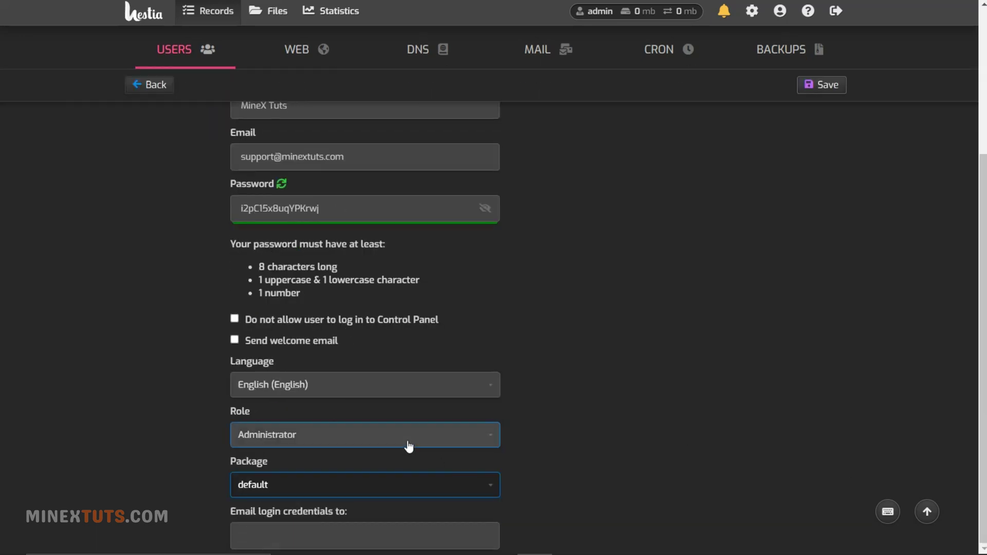
{"action": "left_click", "coordinate": [406, 442]}
{"action": "scroll", "coordinate": [448, 488], "scroll_direction": "up", "scroll_amount": 4}
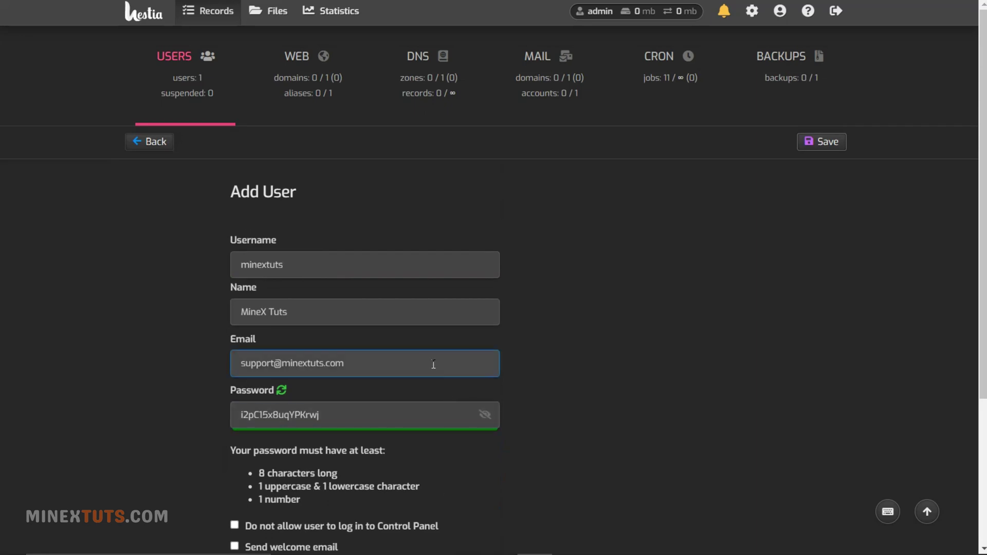
{"action": "left_click", "coordinate": [810, 146]}
{"action": "scroll", "coordinate": [658, 339], "scroll_direction": "down", "scroll_amount": 4}
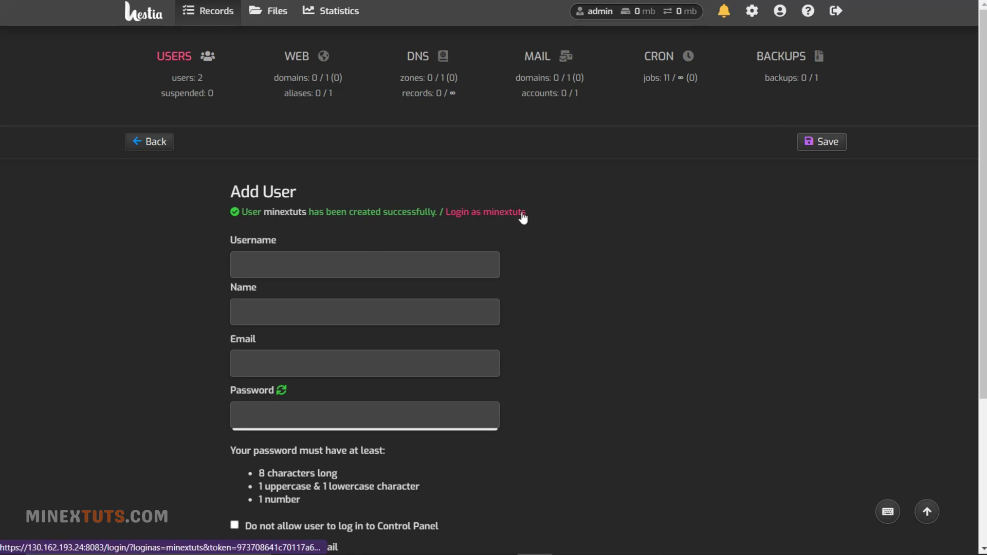
{"action": "left_click", "coordinate": [184, 86]}
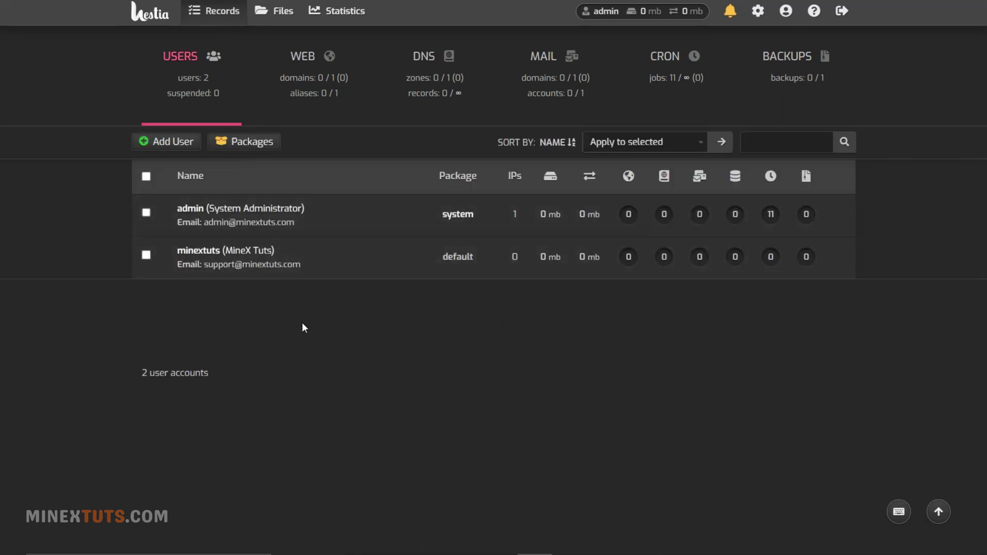
- Log in as the minextuts user and save the new web domain merch.minextuts.com
{"action": "mouse_move", "coordinate": [266, 265]}
{"action": "left_click", "coordinate": [369, 259]}
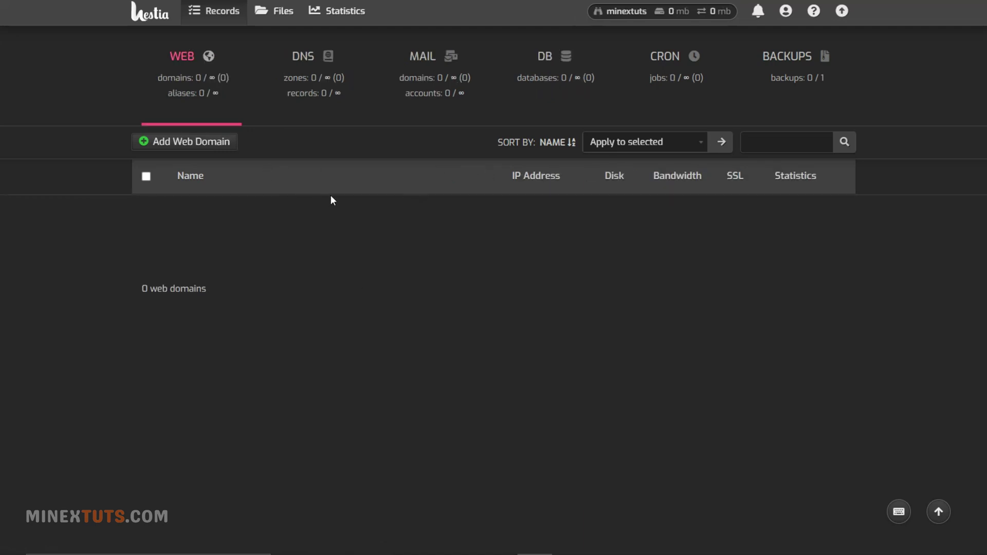
{"action": "left_click", "coordinate": [297, 180]}
{"action": "key", "text": "Tab"}
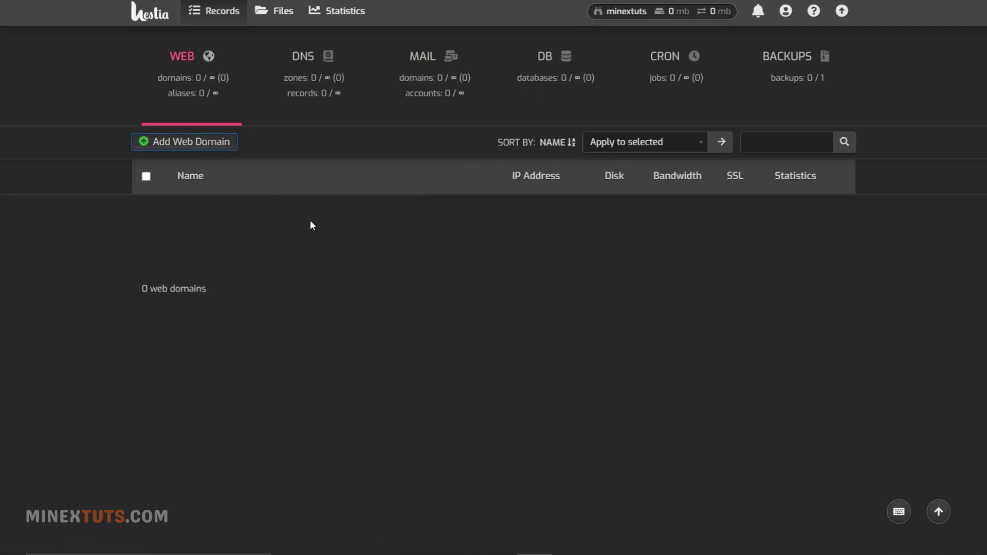
{"action": "key", "text": "Return"}
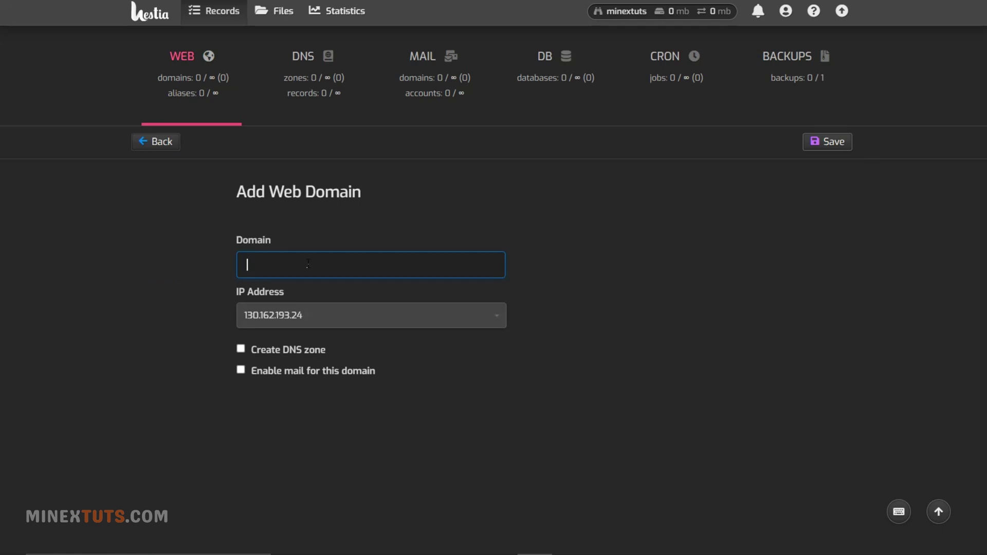
{"action": "type", "text": "merch.minextuts.com"}
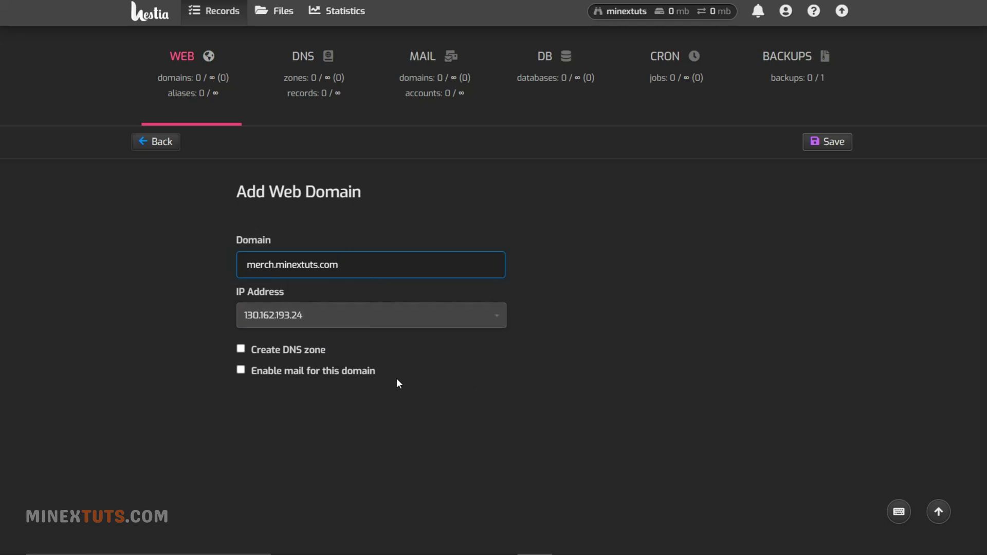
{"action": "left_click", "coordinate": [831, 148]}
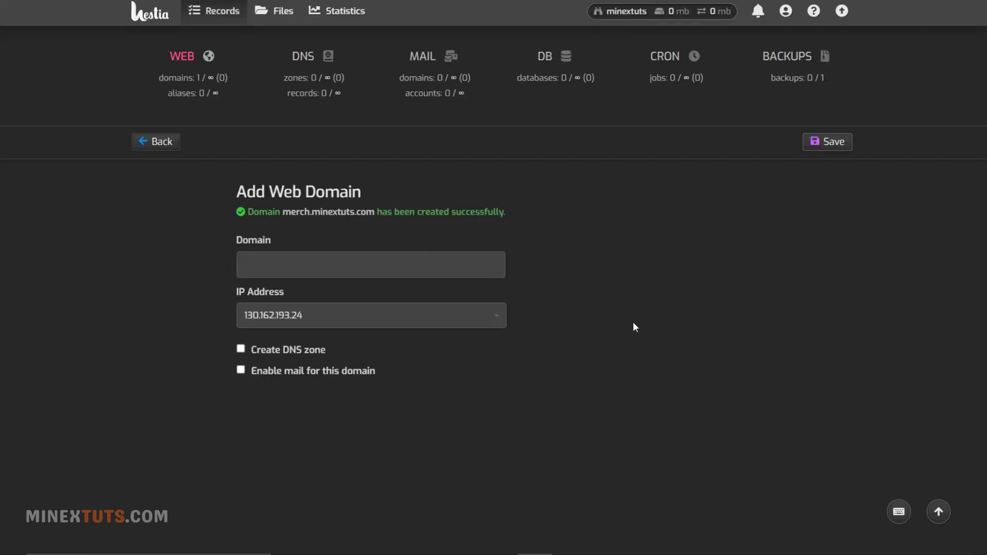
{"action": "left_click", "coordinate": [199, 77]}
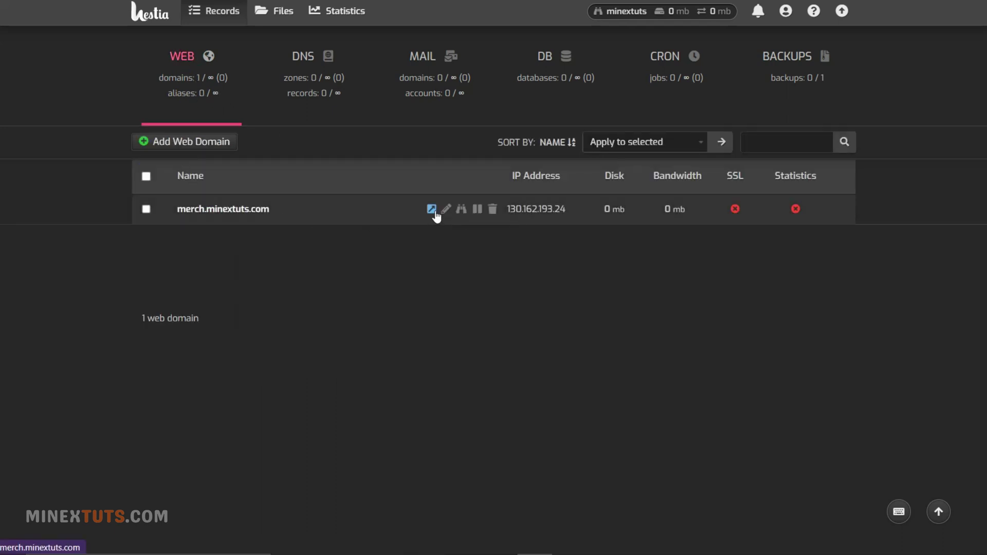
- Open Quick Install App for merch.minextuts.com and browse WordPress, Drupal, Nextcloud, Opencart and more
{"action": "left_click", "coordinate": [447, 210]}
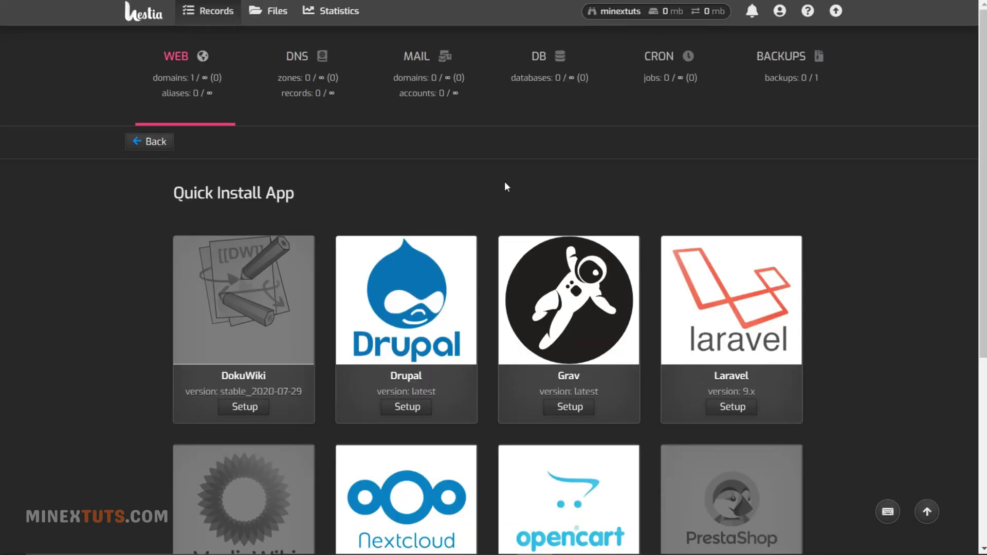
{"action": "scroll", "coordinate": [506, 186], "scroll_direction": "down", "scroll_amount": 5}
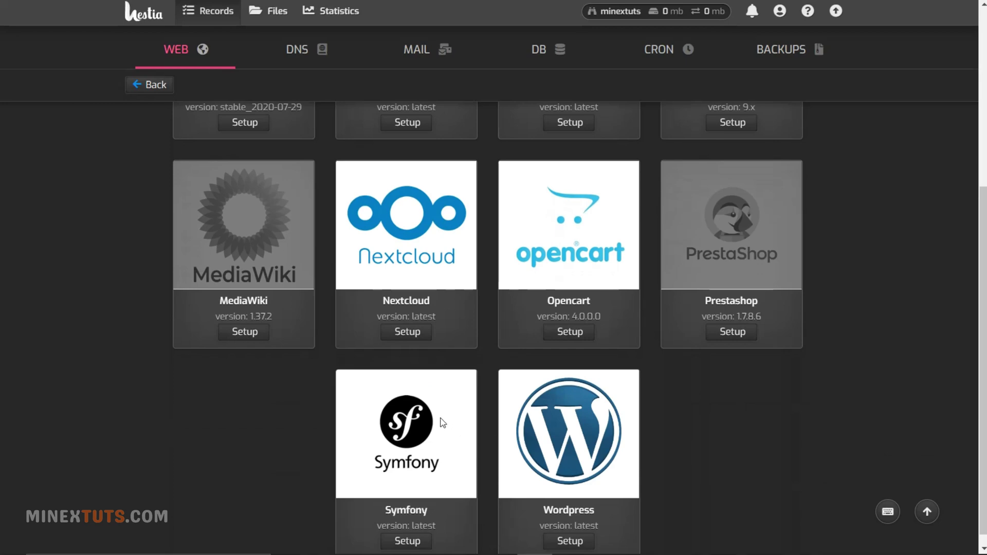
{"action": "scroll", "coordinate": [492, 390], "scroll_direction": "up", "scroll_amount": 4}
{"action": "scroll", "coordinate": [492, 390], "scroll_direction": "down", "scroll_amount": 3}
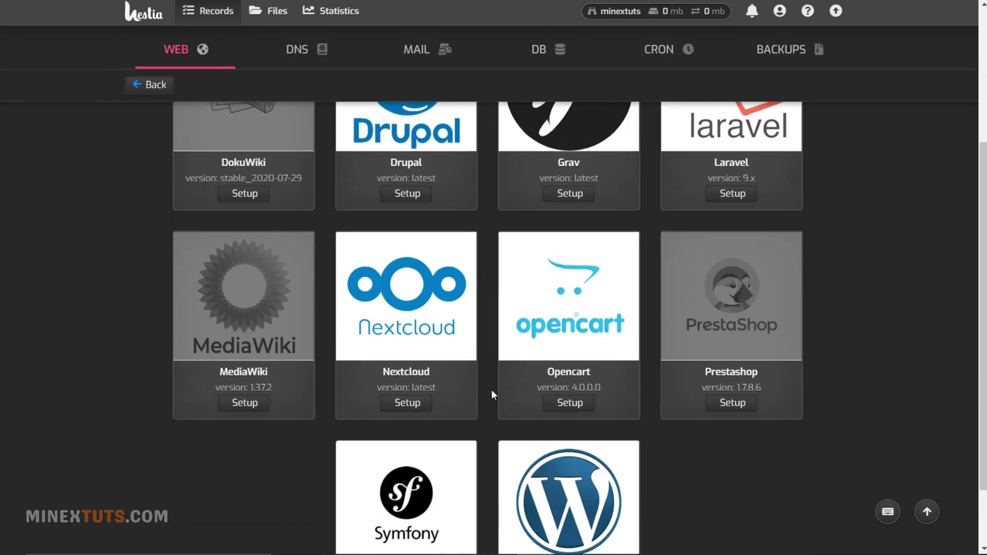
- Start the WordPress setup and name the site 'Merch Store MineX Tuts'
{"action": "scroll", "coordinate": [491, 390], "scroll_direction": "down", "scroll_amount": 2}
{"action": "scroll", "coordinate": [362, 128], "scroll_direction": "up", "scroll_amount": 5}
{"action": "scroll", "coordinate": [721, 339], "scroll_direction": "down", "scroll_amount": 5}
{"action": "scroll", "coordinate": [568, 465], "scroll_direction": "down", "scroll_amount": 1}
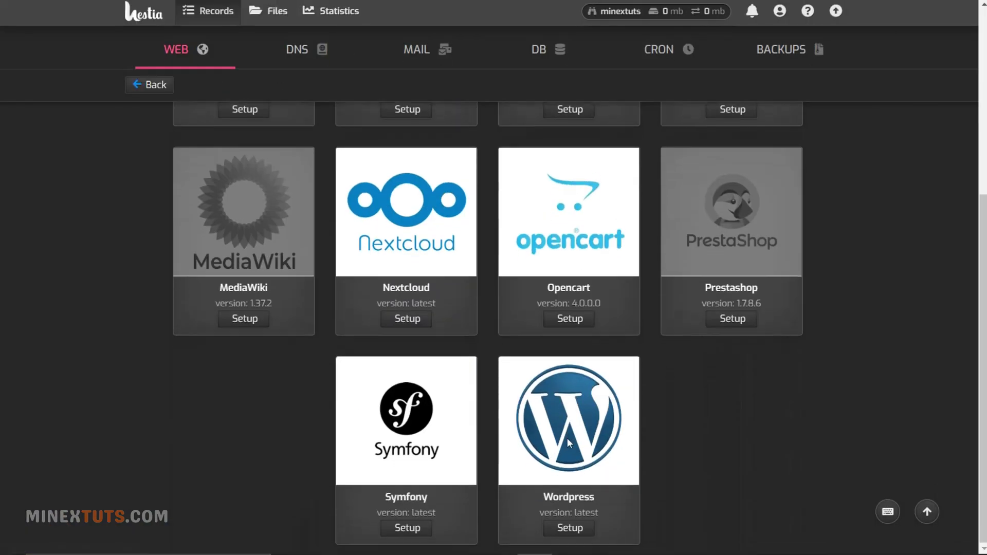
{"action": "left_click", "coordinate": [570, 528]}
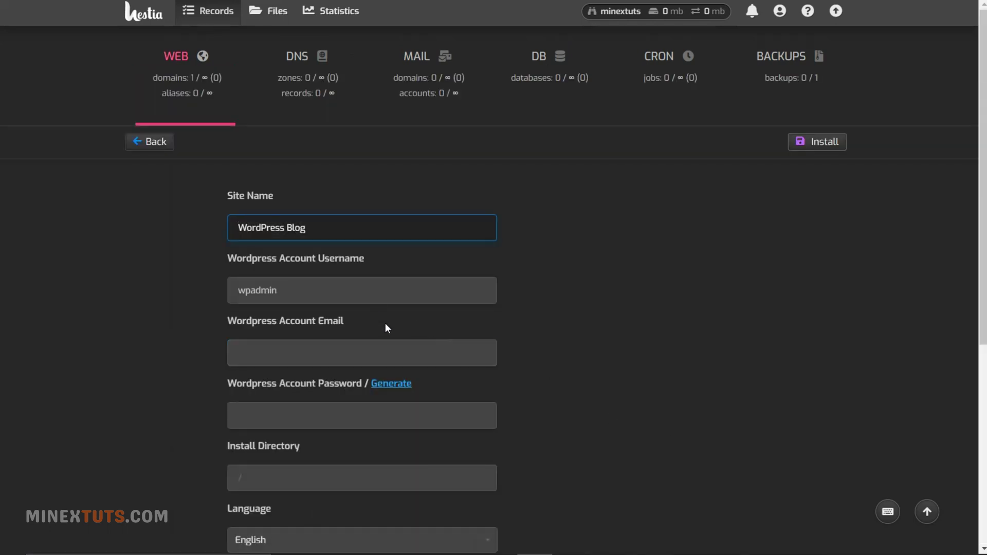
{"action": "triple_click", "coordinate": [367, 233]}
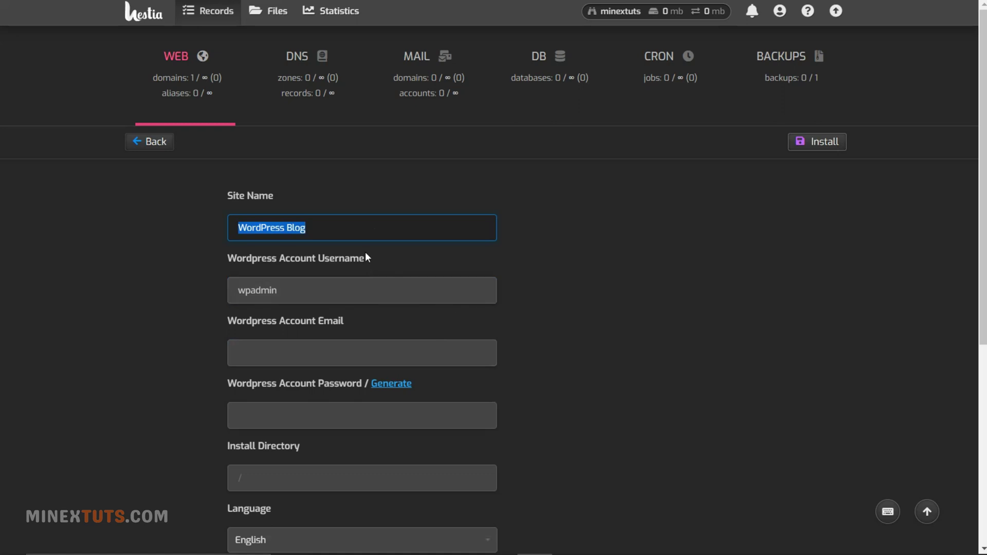
{"action": "key", "text": "BackSpace"}
{"action": "type", "text": "Merch Store MineX Tuts"}
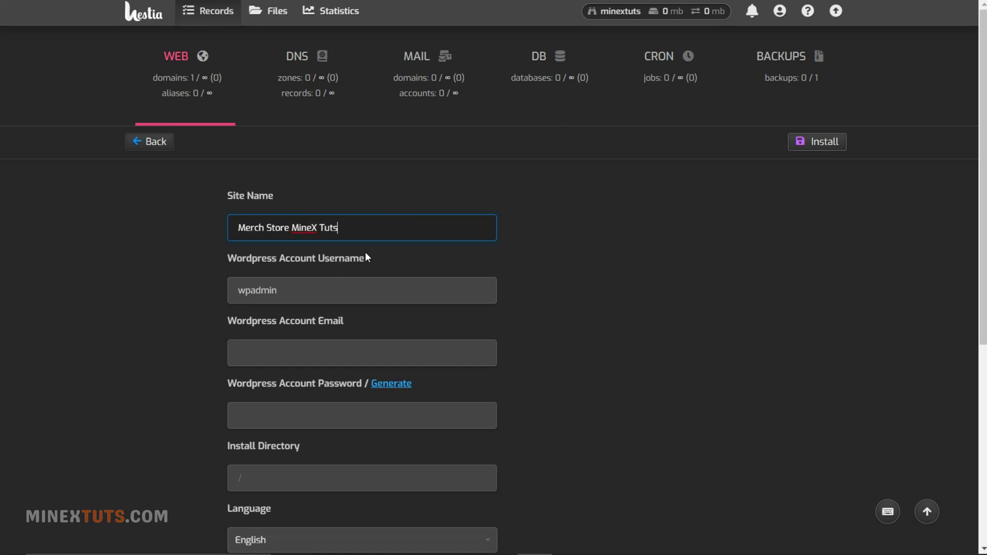
- Replace the default wpadmin username, enter the account e-mail and generate a password
{"action": "scroll", "coordinate": [422, 229], "scroll_direction": "down", "scroll_amount": 3}
{"action": "left_click", "coordinate": [430, 270]}
{"action": "key", "text": "shift+Tab"}
{"action": "key", "text": "shift+Tab"}
{"action": "key", "text": "shift+Tab"}
{"action": "key", "text": "shift+Tab"}
{"action": "key", "text": "Tab"}
{"action": "type", "text": "merch"}
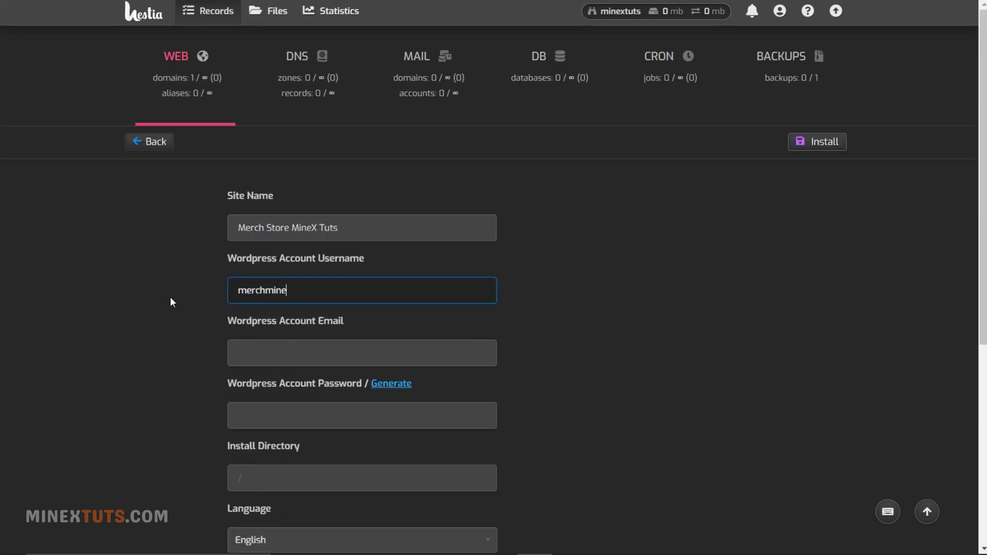
{"action": "type", "text": "xtuts"}
{"action": "scroll", "coordinate": [174, 297], "scroll_direction": "down", "scroll_amount": 3}
{"action": "left_click", "coordinate": [322, 224]}
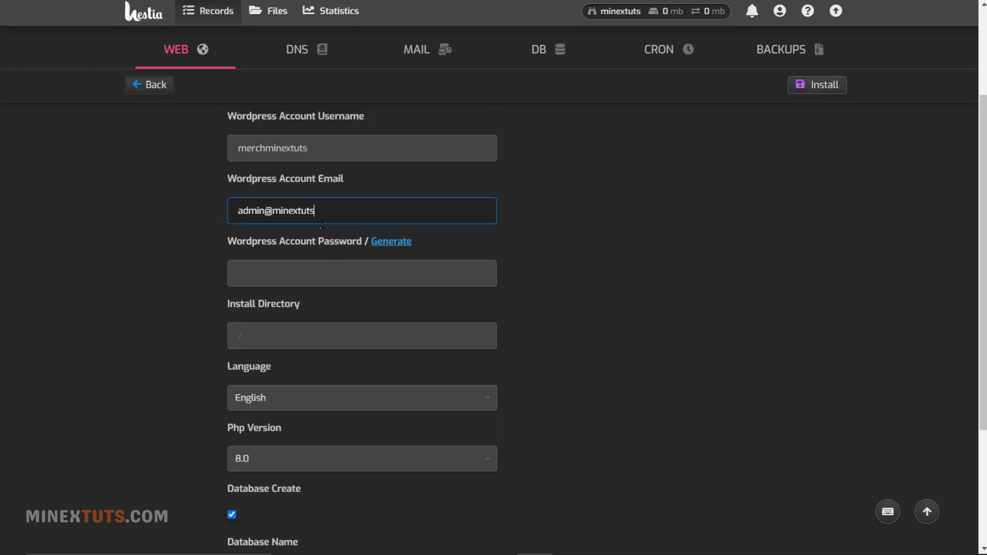
{"action": "left_click", "coordinate": [391, 241]}
{"action": "double_click", "coordinate": [288, 274]}
{"action": "key", "text": "ctrl+c"}
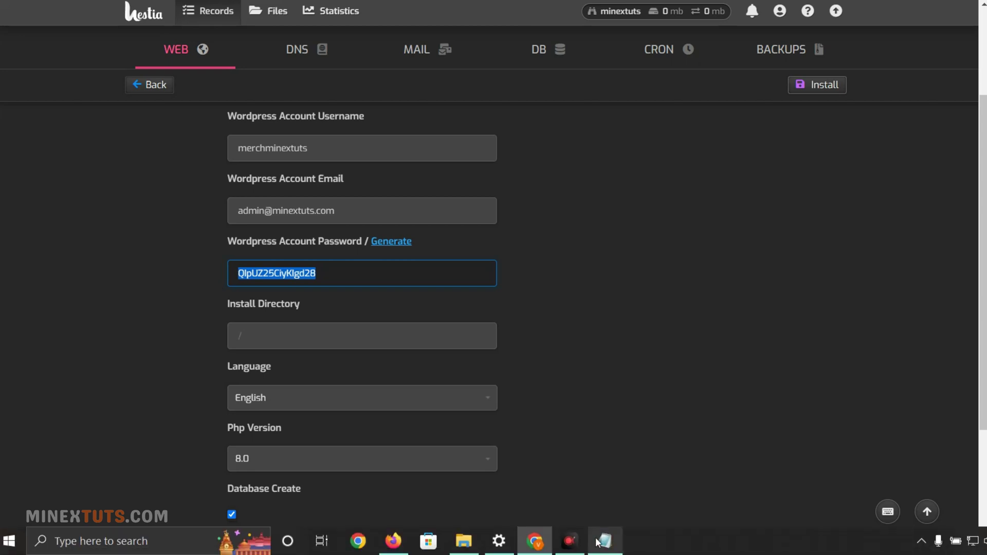
- Record the WordPress password, e-mail and username in the notes window
{"action": "left_click", "coordinate": [605, 541]}
{"action": "key", "text": "ctrl+v"}
{"action": "left_click", "coordinate": [144, 127]}
{"action": "key", "text": "Return"}
{"action": "key", "text": "alt+Tab"}
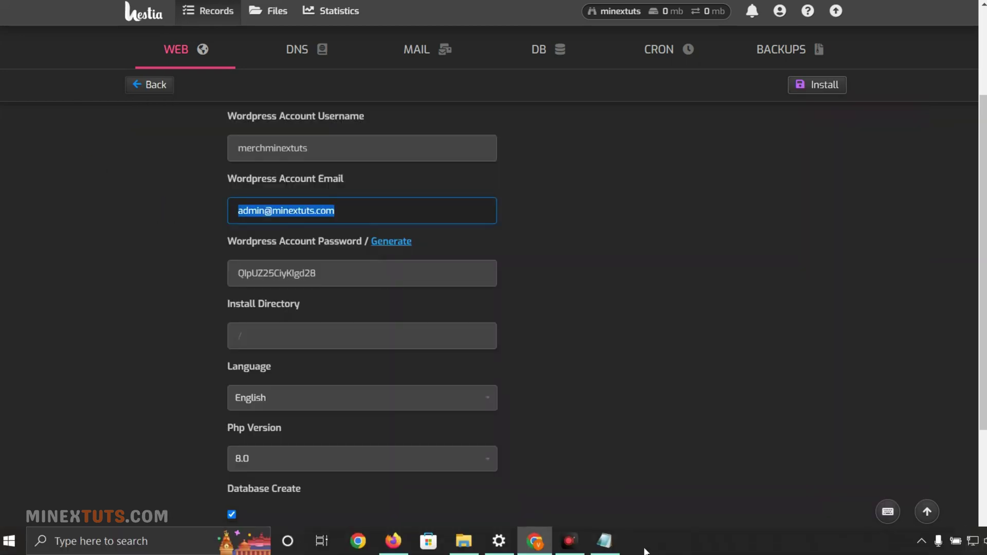
{"action": "left_click", "coordinate": [605, 541]}
{"action": "key", "text": "alt+Tab"}
{"action": "key", "text": "ctrl+a"}
{"action": "key", "text": "ctrl+c"}
{"action": "key", "text": "shift+Tab"}
{"action": "scroll", "coordinate": [187, 143], "scroll_direction": "up", "scroll_amount": 3}
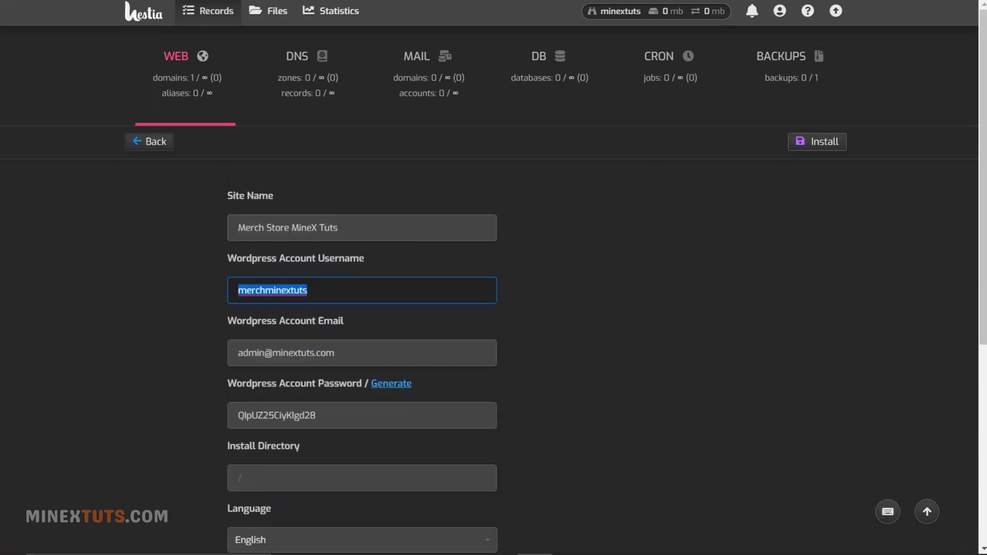
{"action": "left_click", "coordinate": [605, 542]}
{"action": "key", "text": "ctrl+v"}
{"action": "key", "text": "Up"}
{"action": "key", "text": "ctrl+v"}
{"action": "key", "text": "Home"}
{"action": "key", "text": "Return"}
{"action": "key", "text": "Return"}
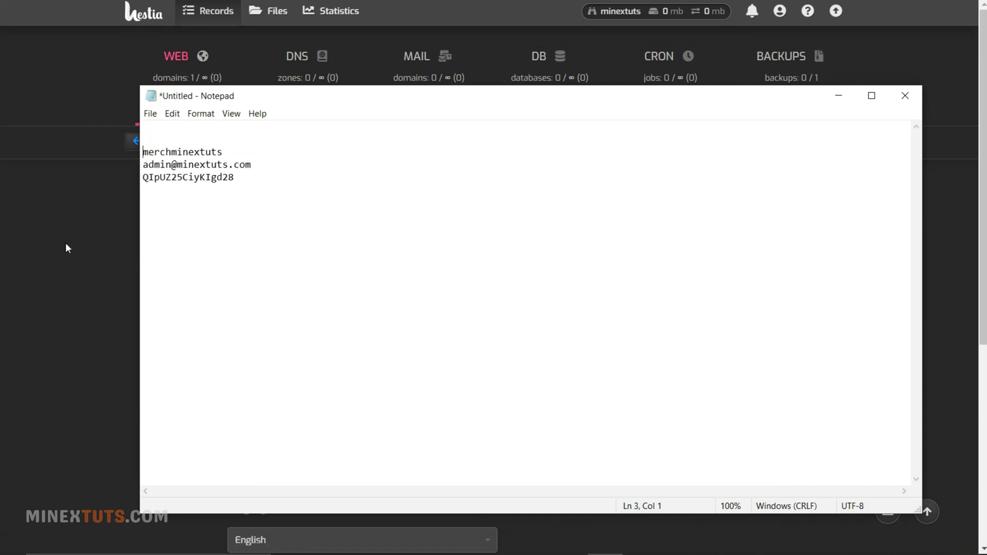
{"action": "key", "text": "alt+Tab"}
- Review the PHP version setting and run the WordPress installation
{"action": "scroll", "coordinate": [353, 287], "scroll_direction": "down", "scroll_amount": 6}
{"action": "left_click", "coordinate": [354, 271]}
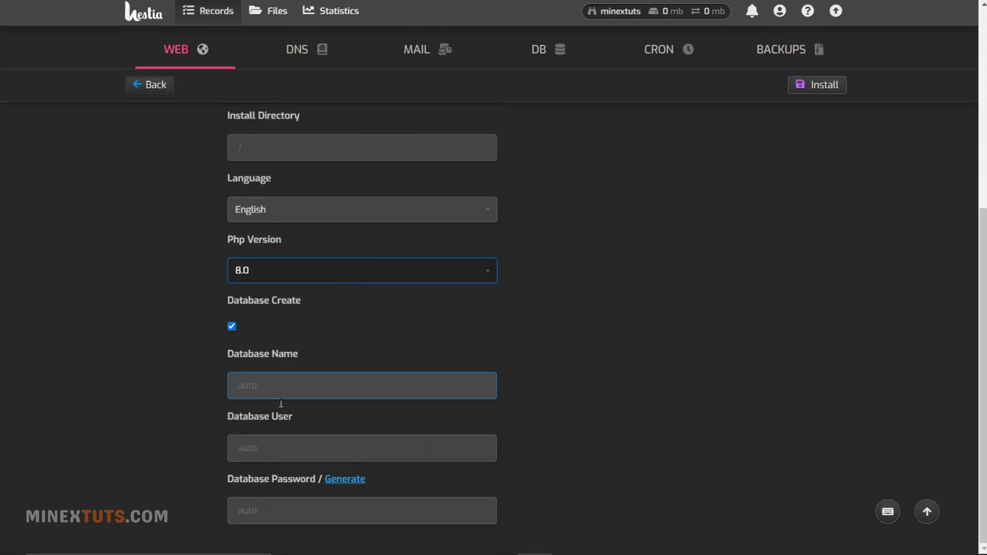
{"action": "scroll", "coordinate": [720, 385], "scroll_direction": "up", "scroll_amount": 6}
{"action": "left_click", "coordinate": [823, 143]}
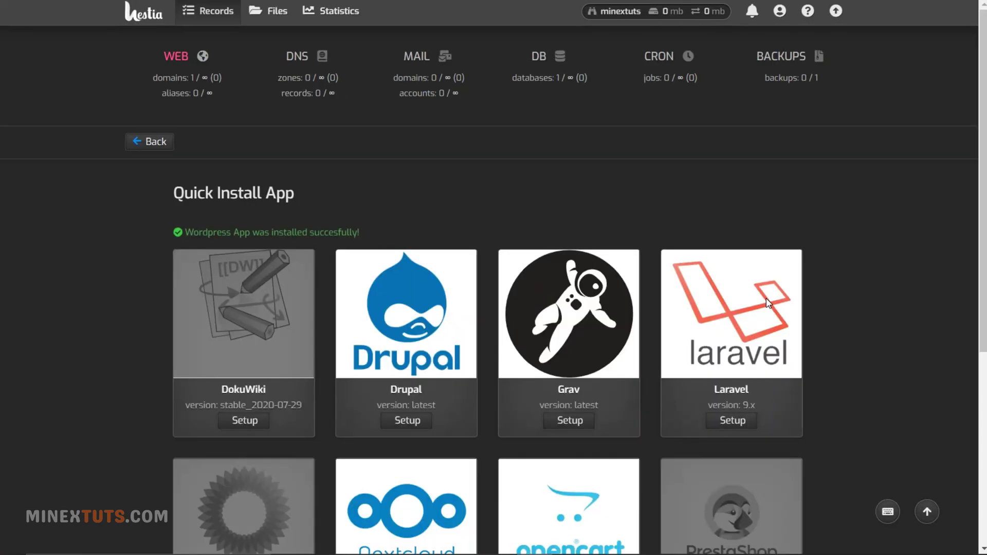
{"action": "scroll", "coordinate": [503, 244], "scroll_direction": "down", "scroll_amount": 6}
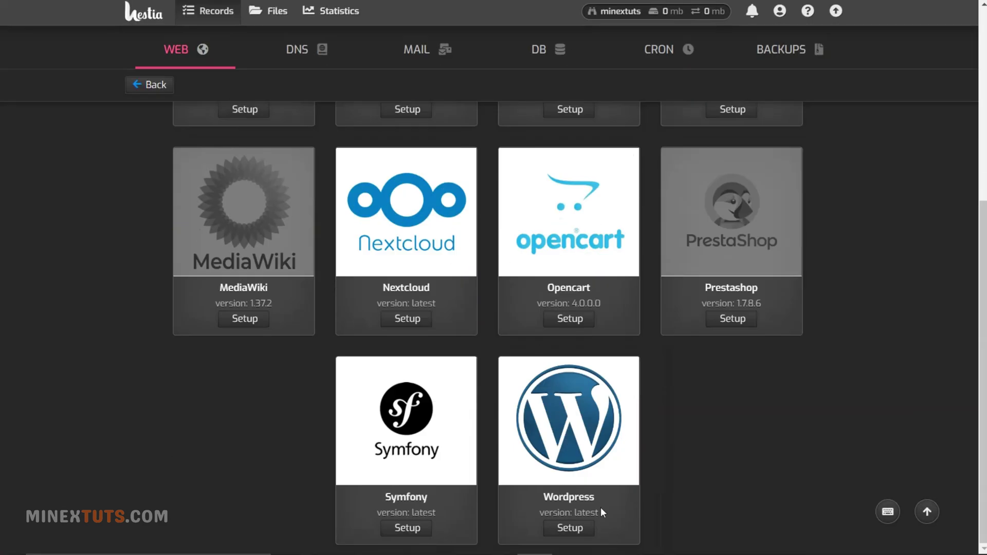
- Name the new record merch and paste the server IP 130.162.193.24 as its value
{"action": "scroll", "coordinate": [593, 495], "scroll_direction": "up", "scroll_amount": 10}
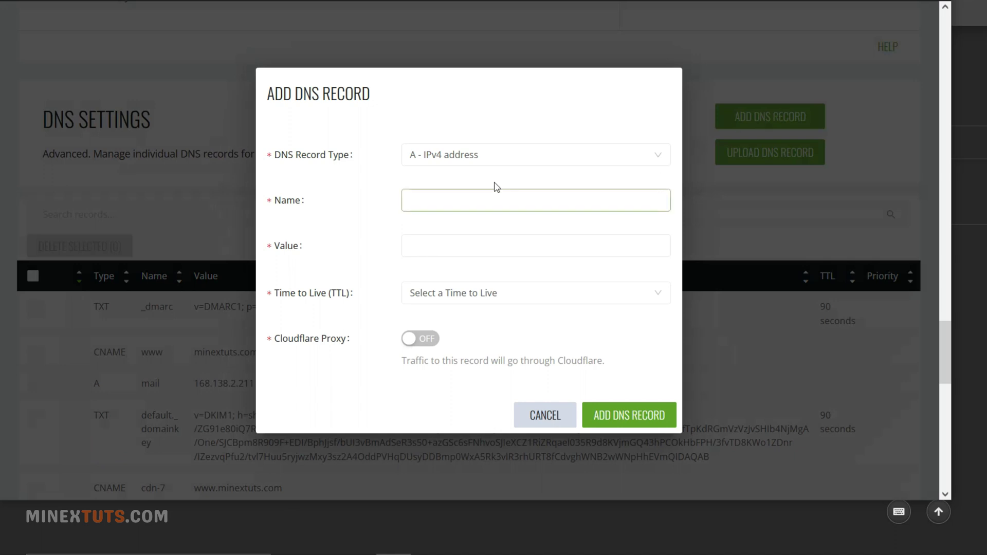
{"action": "left_click", "coordinate": [448, 210]}
{"action": "left_click", "coordinate": [446, 254]}
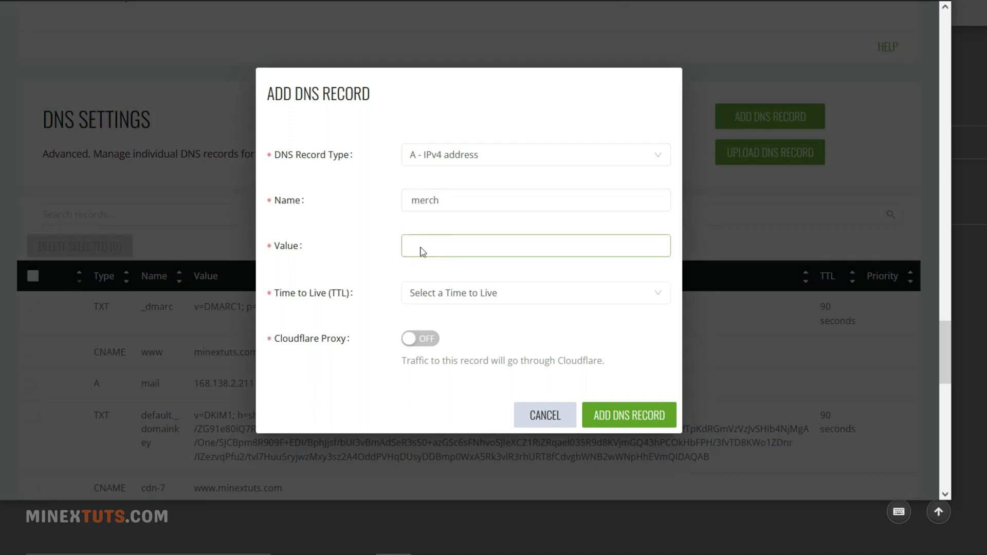
{"action": "mouse_move", "coordinate": [432, 551]}
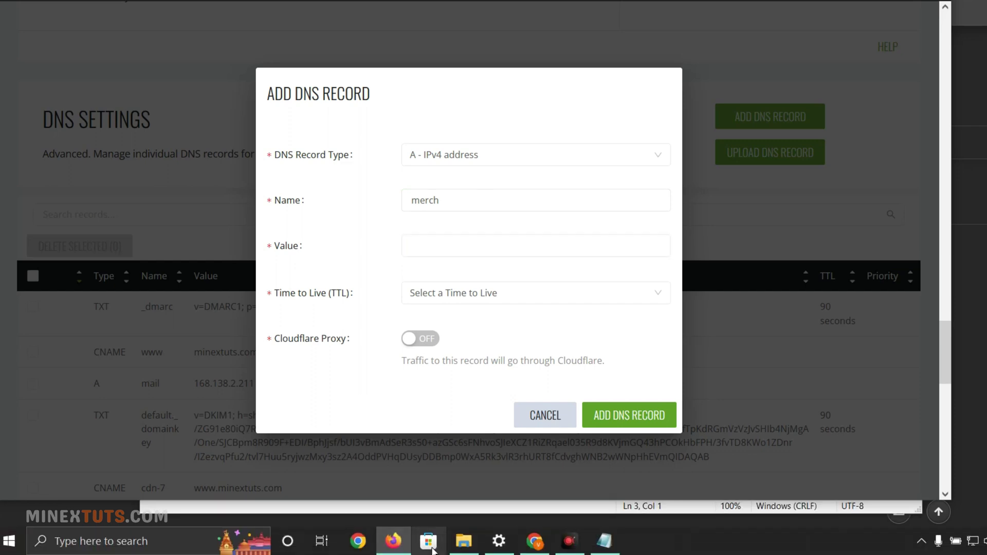
{"action": "mouse_move", "coordinate": [473, 549]}
{"action": "left_click", "coordinate": [394, 541]}
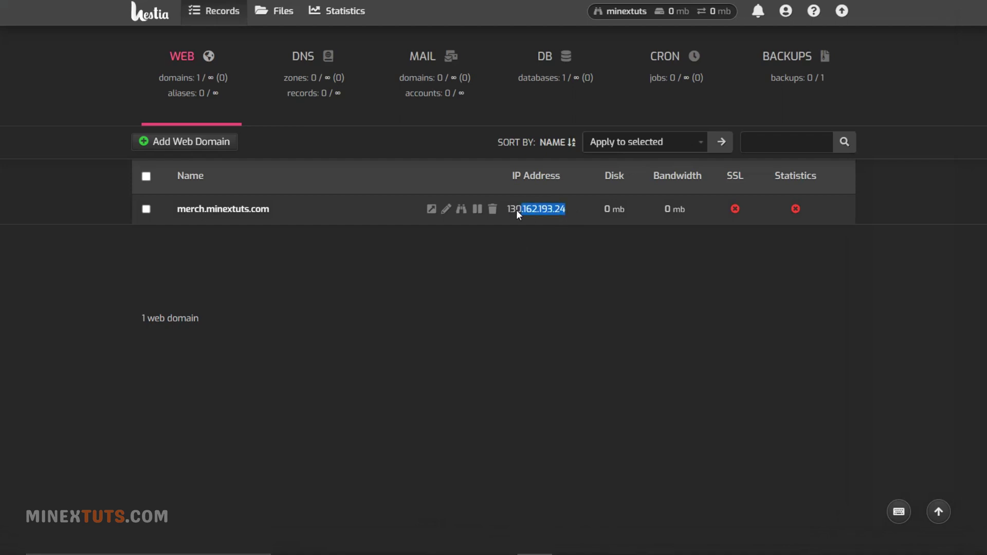
{"action": "left_click_drag", "start_coordinate": [512, 210], "coordinate": [508, 210]}
{"action": "mouse_move", "coordinate": [477, 543]}
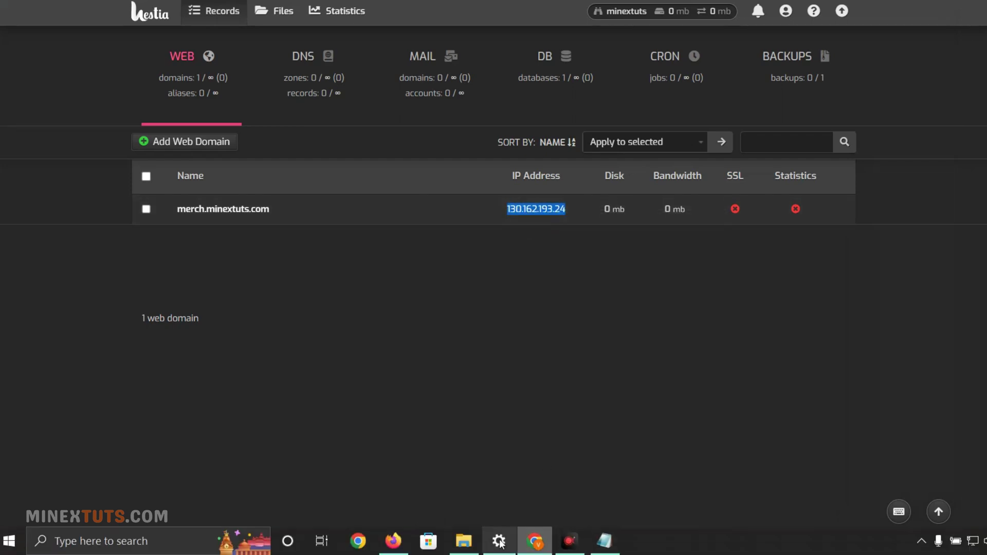
{"action": "left_click", "coordinate": [534, 541]}
{"action": "left_click", "coordinate": [524, 246]}
{"action": "key", "text": "ctrl+v"}
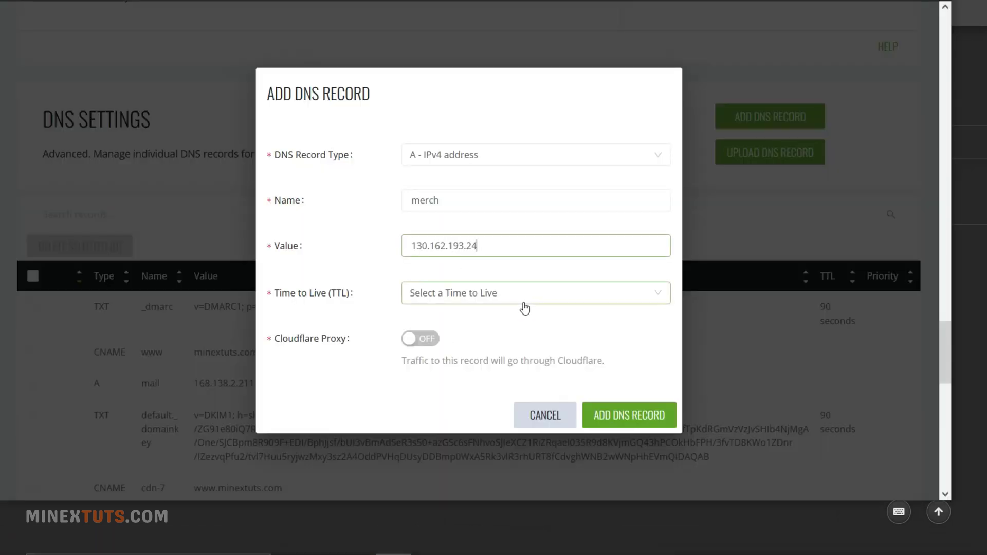
- Set TTL to 90 seconds, enable the Cloudflare proxy and save the A record
{"action": "left_click", "coordinate": [525, 308]}
{"action": "left_click", "coordinate": [525, 308]}
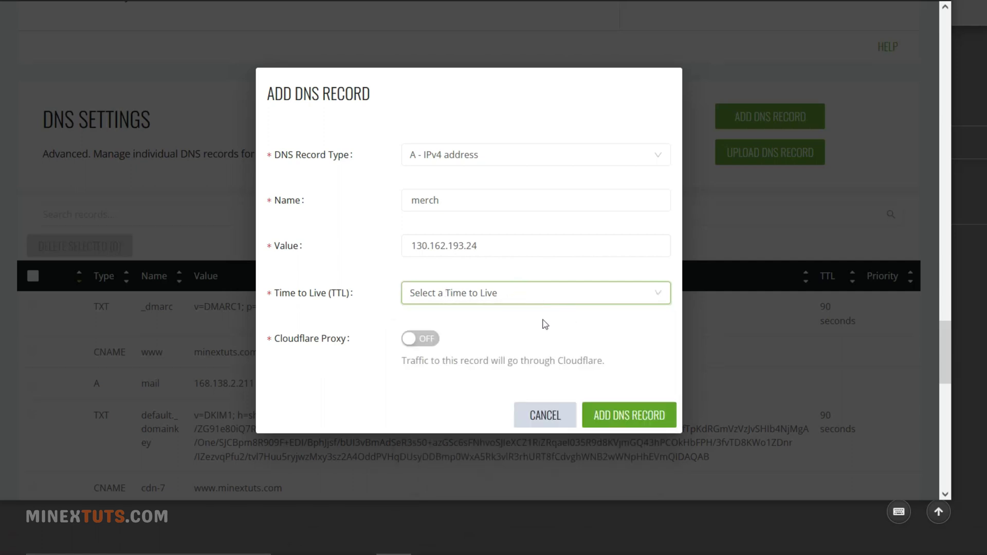
{"action": "left_click", "coordinate": [479, 298]}
{"action": "left_click", "coordinate": [447, 342]}
{"action": "left_click", "coordinate": [420, 340]}
{"action": "left_click", "coordinate": [640, 416]}
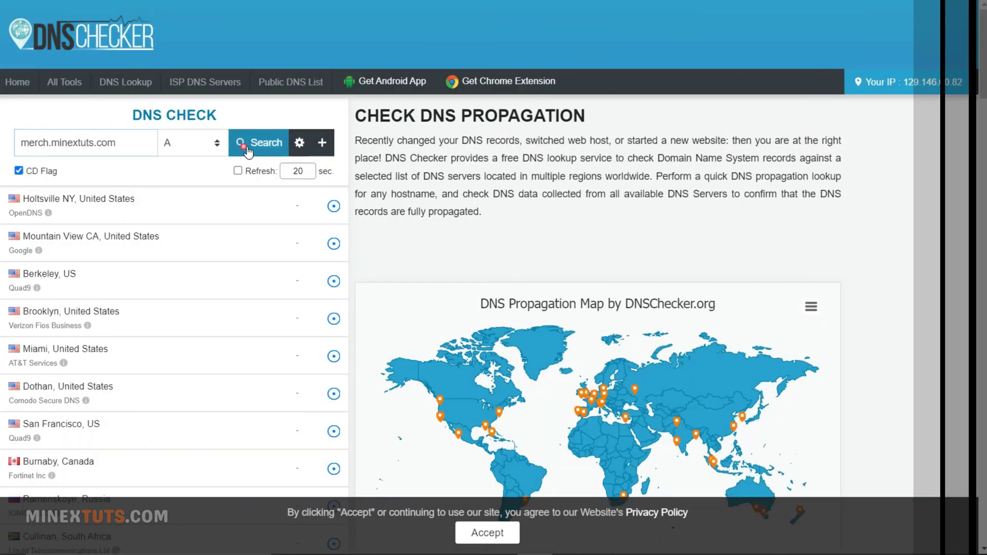
{"action": "left_click", "coordinate": [255, 152]}
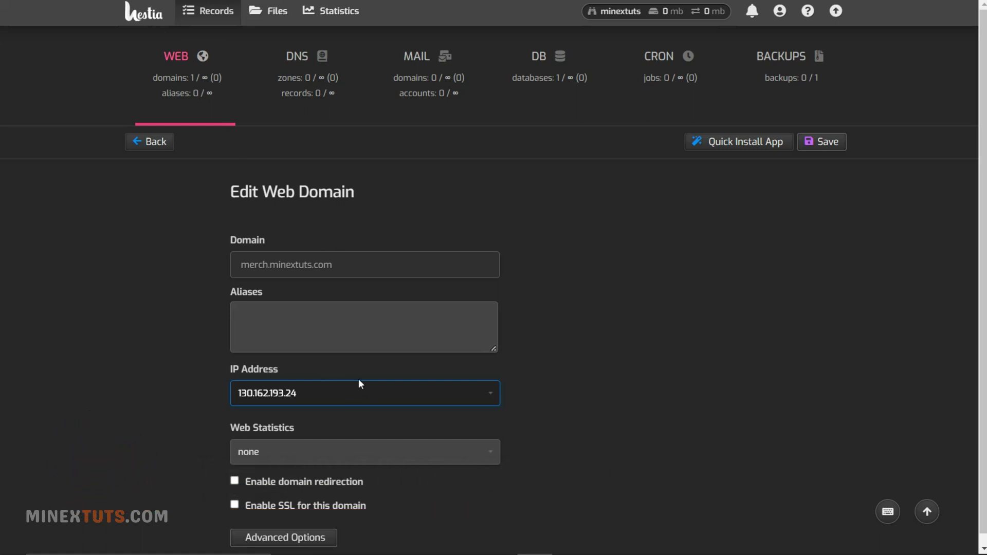
- Enable SSL with a Let's Encrypt certificate for merch.minextuts.com and save
{"action": "left_click", "coordinate": [274, 506]}
{"action": "scroll", "coordinate": [300, 421], "scroll_direction": "down", "scroll_amount": 6}
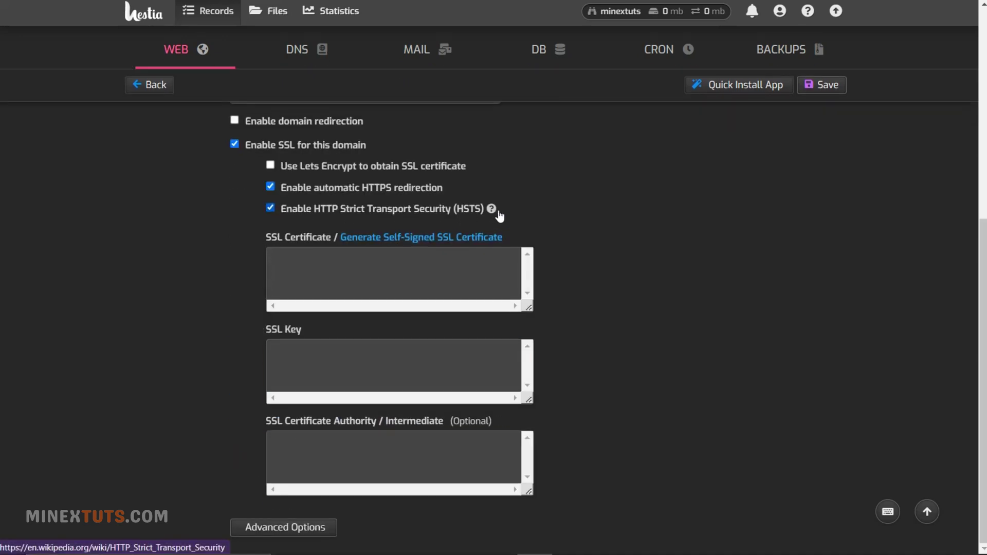
{"action": "left_click", "coordinate": [375, 167]}
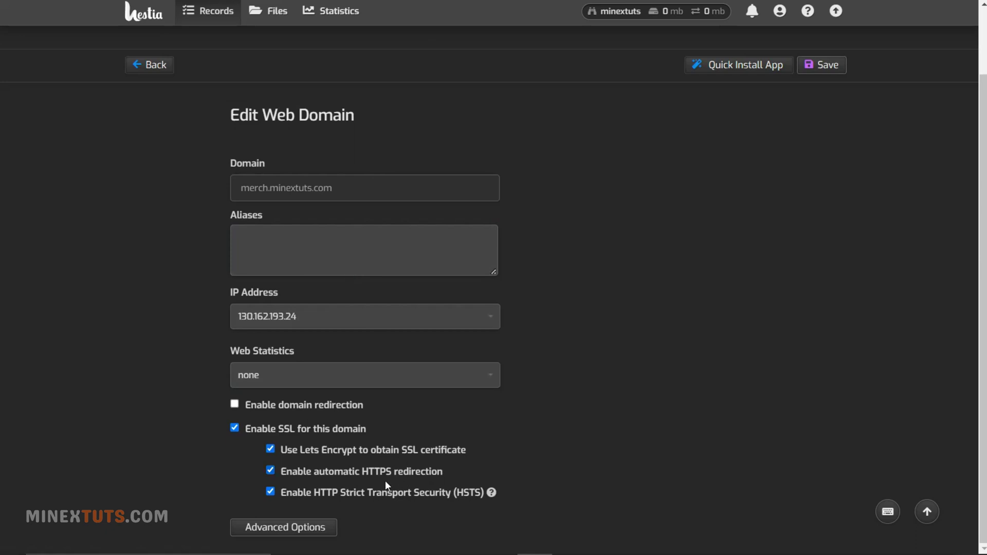
{"action": "key", "text": "ctrl+Return"}
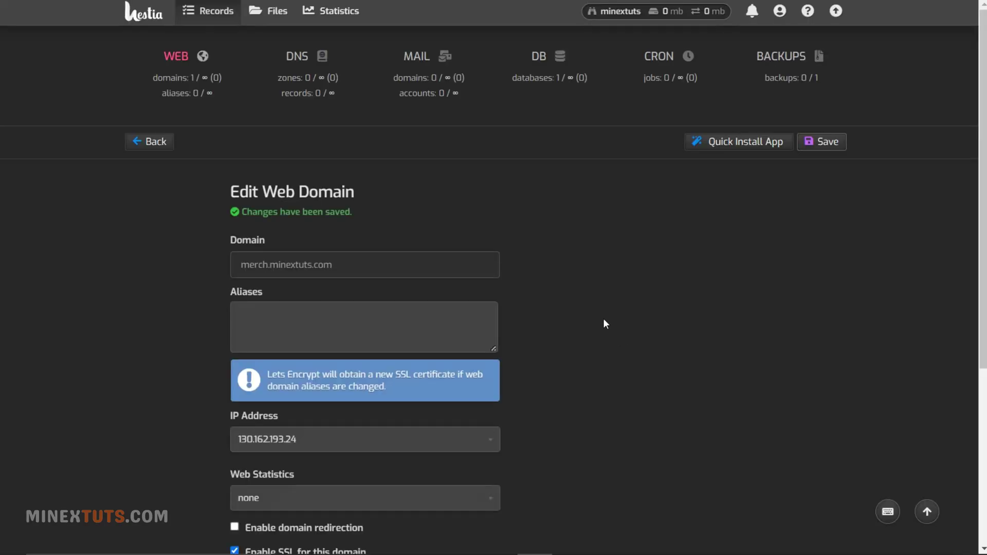
{"action": "scroll", "coordinate": [601, 321], "scroll_direction": "down", "scroll_amount": 3}
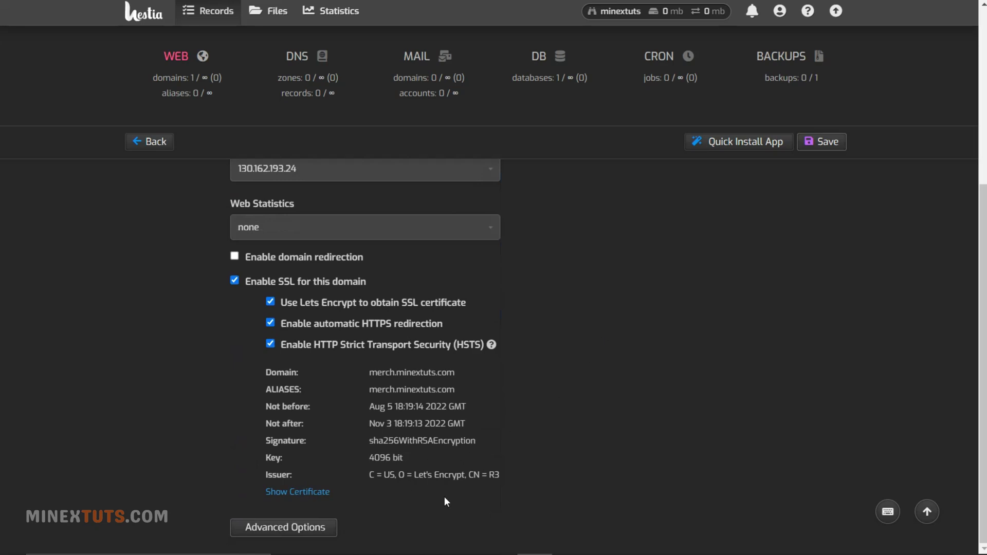
{"action": "scroll", "coordinate": [446, 451], "scroll_direction": "up", "scroll_amount": 5}
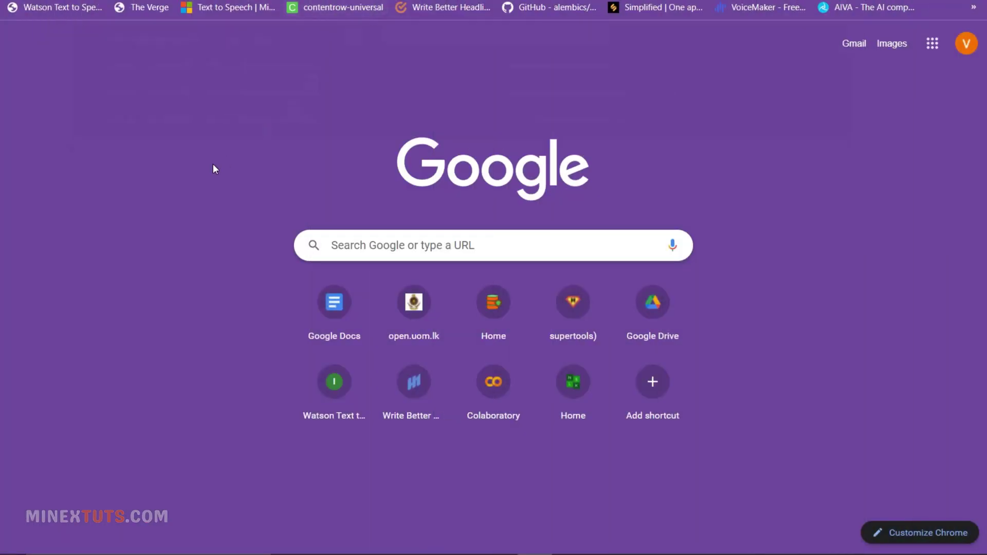
- Open merch.minextuts.com, log in to wp-admin and let Chrome save the password
{"action": "key", "text": "Return"}
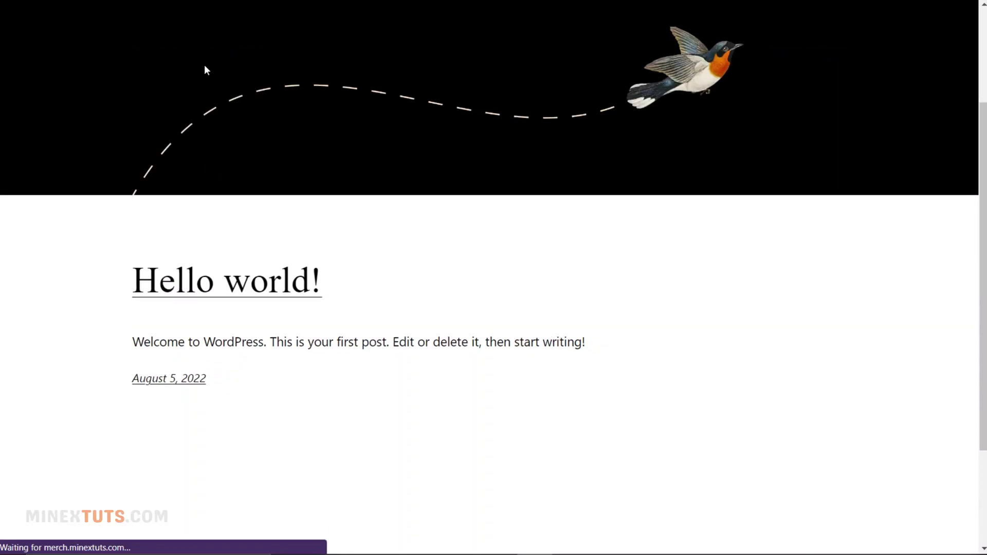
{"action": "scroll", "coordinate": [322, 183], "scroll_direction": "down", "scroll_amount": 5}
{"action": "scroll", "coordinate": [323, 184], "scroll_direction": "up", "scroll_amount": 5}
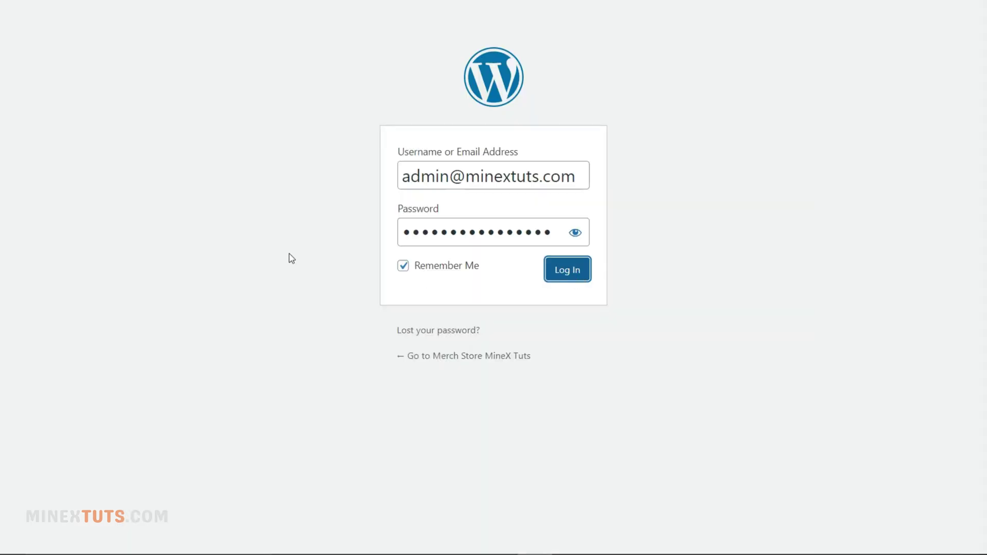
{"action": "key", "text": "Return"}
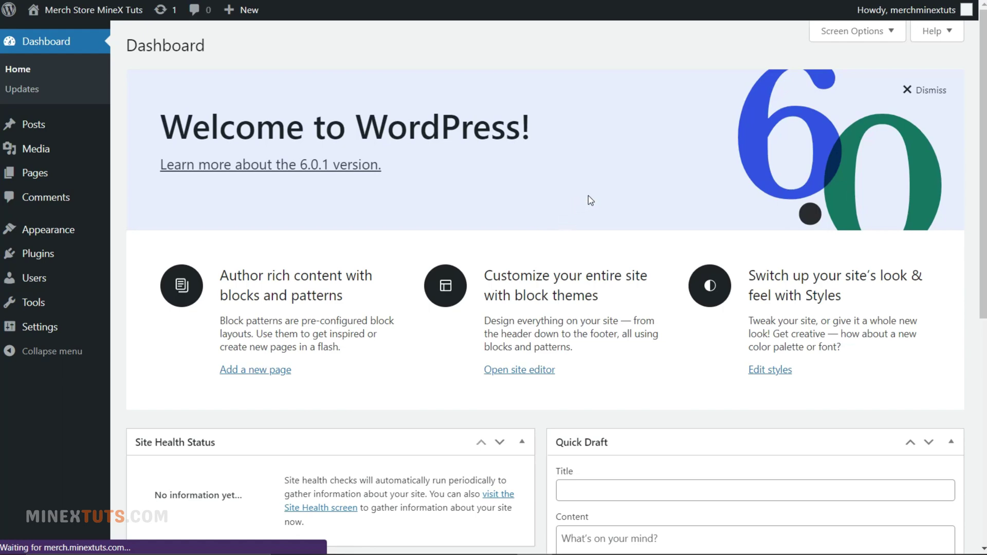
{"action": "left_click", "coordinate": [769, 222]}
- Open Ask A Question on minextuts.com and scroll down to the Publish Your Question button
{"action": "scroll", "coordinate": [340, 233], "scroll_direction": "down", "scroll_amount": 8}
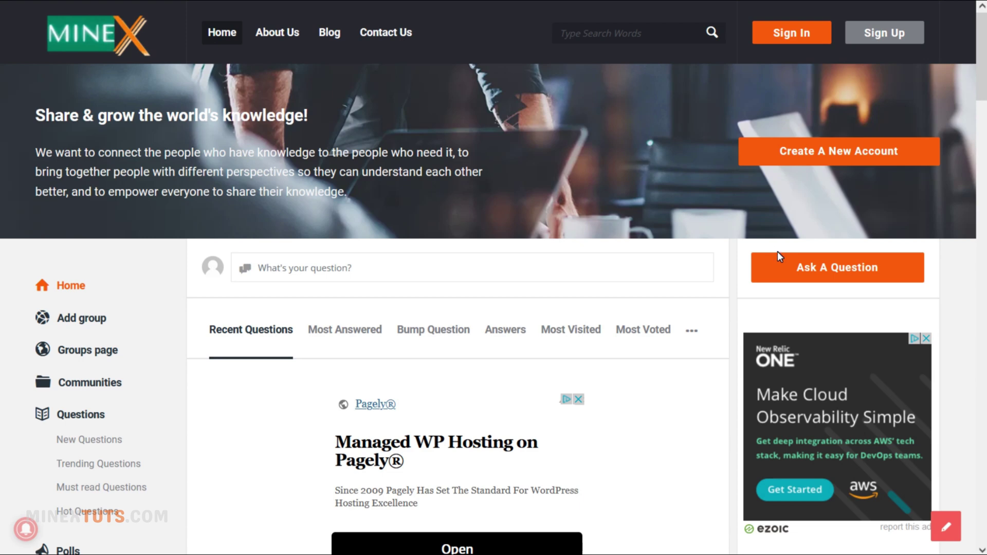
{"action": "left_click", "coordinate": [782, 260]}
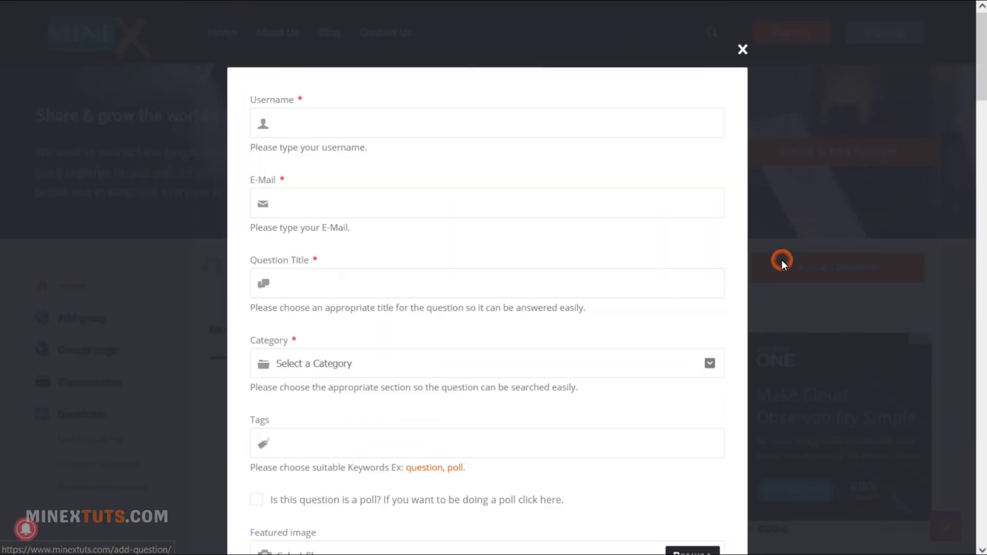
{"action": "scroll", "coordinate": [591, 294], "scroll_direction": "down", "scroll_amount": 10}
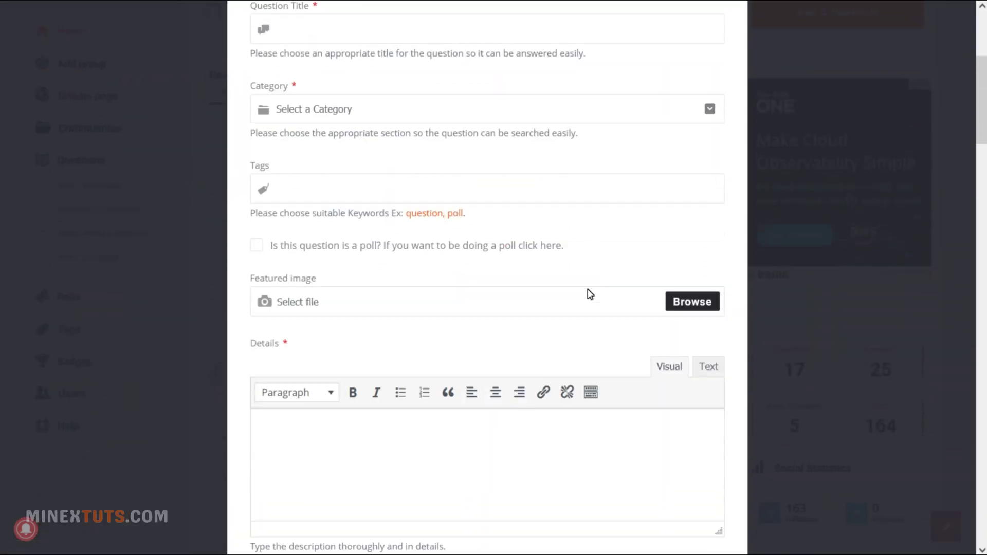
{"action": "scroll", "coordinate": [590, 294], "scroll_direction": "down", "scroll_amount": 3}
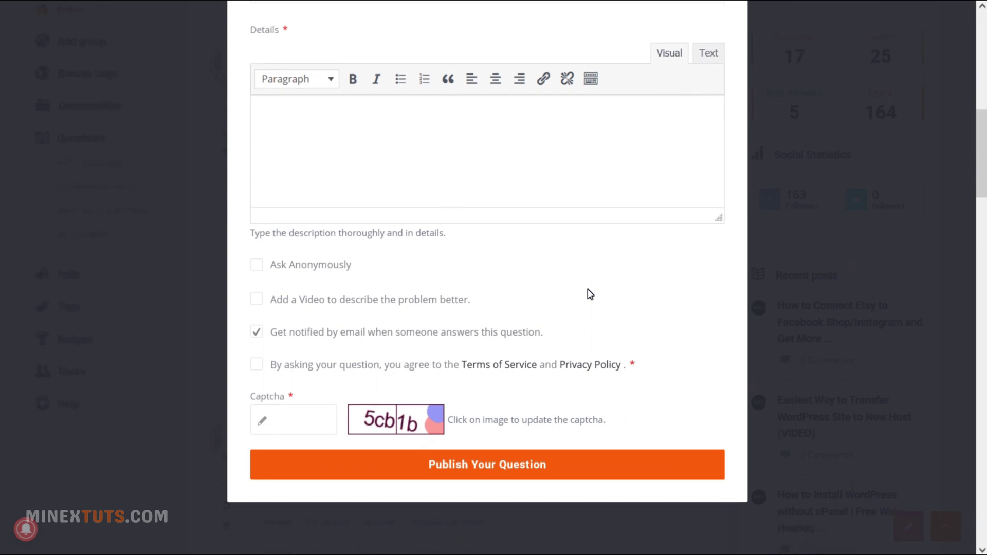
{"action": "scroll", "coordinate": [591, 295], "scroll_direction": "down", "scroll_amount": 1}
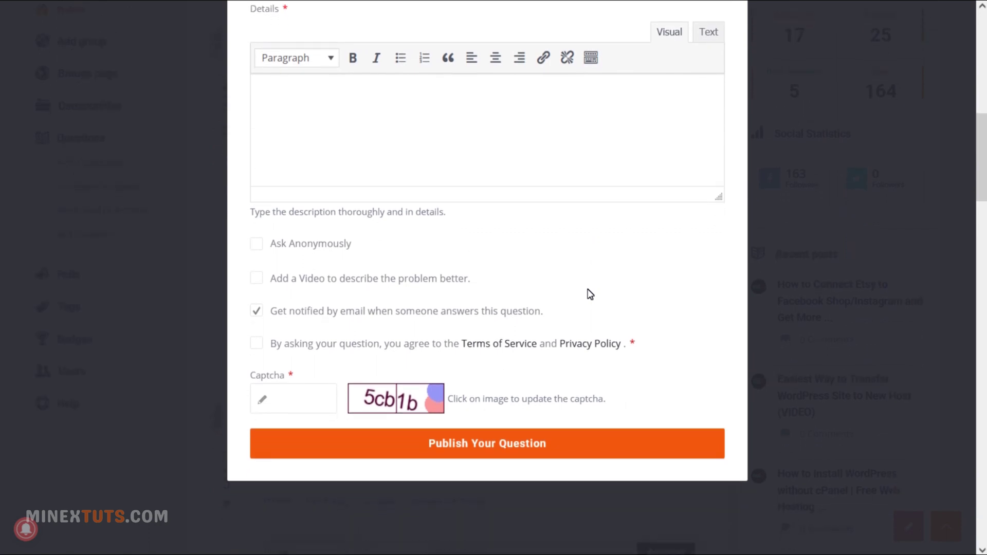